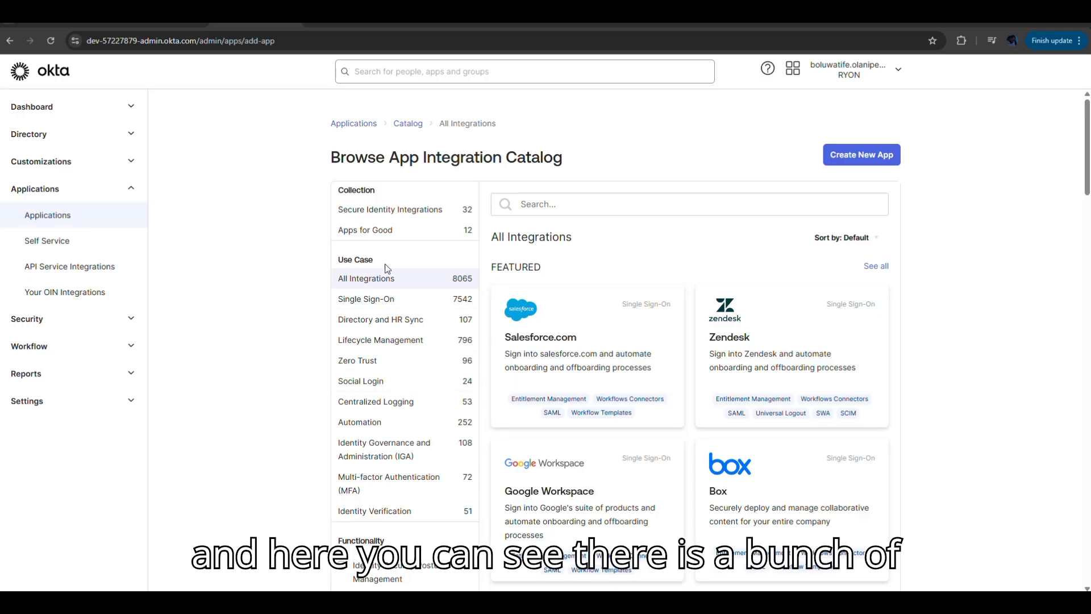
- Browse the app integration catalog by the Zero Trust and Identity Verification use cases
click(381, 362)
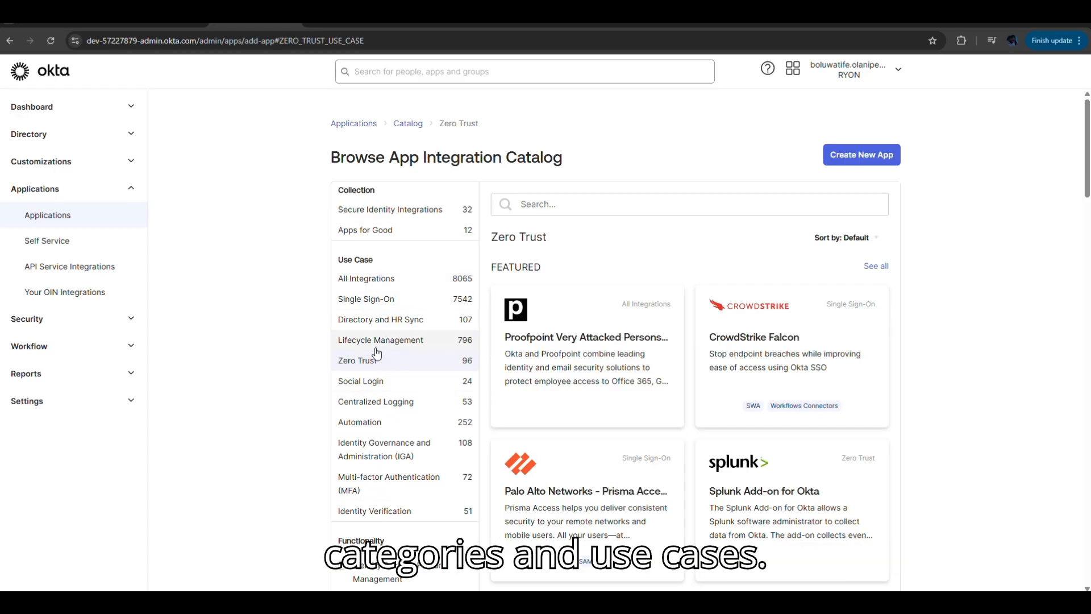
click(383, 514)
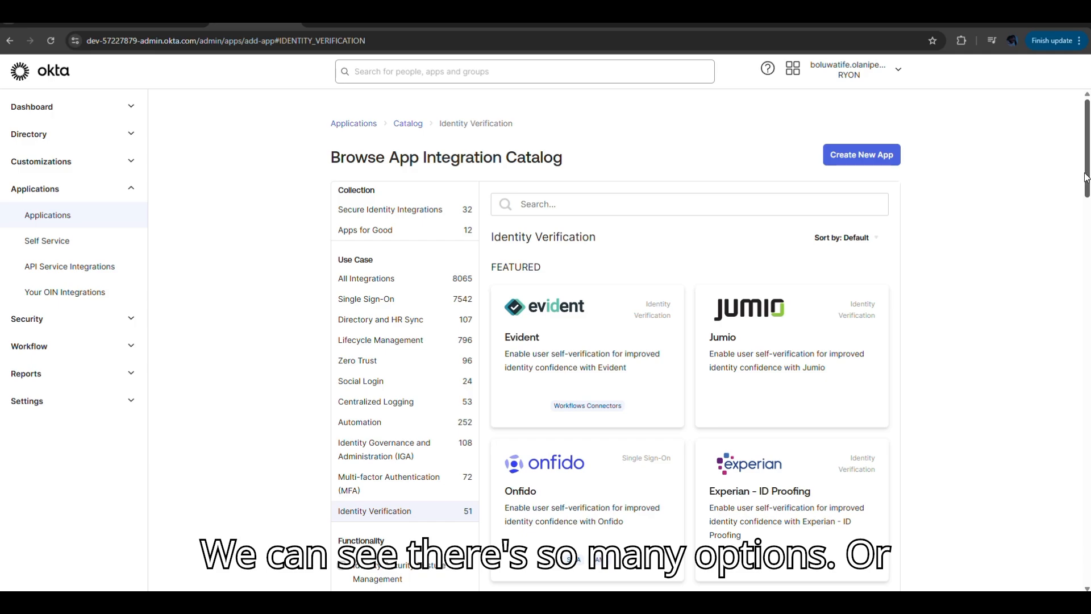
scroll(757, 541, down, 15)
scroll(757, 540, up, 15)
- Search the integration catalog for "zen" and start adding the Zendesk integration
click(723, 204)
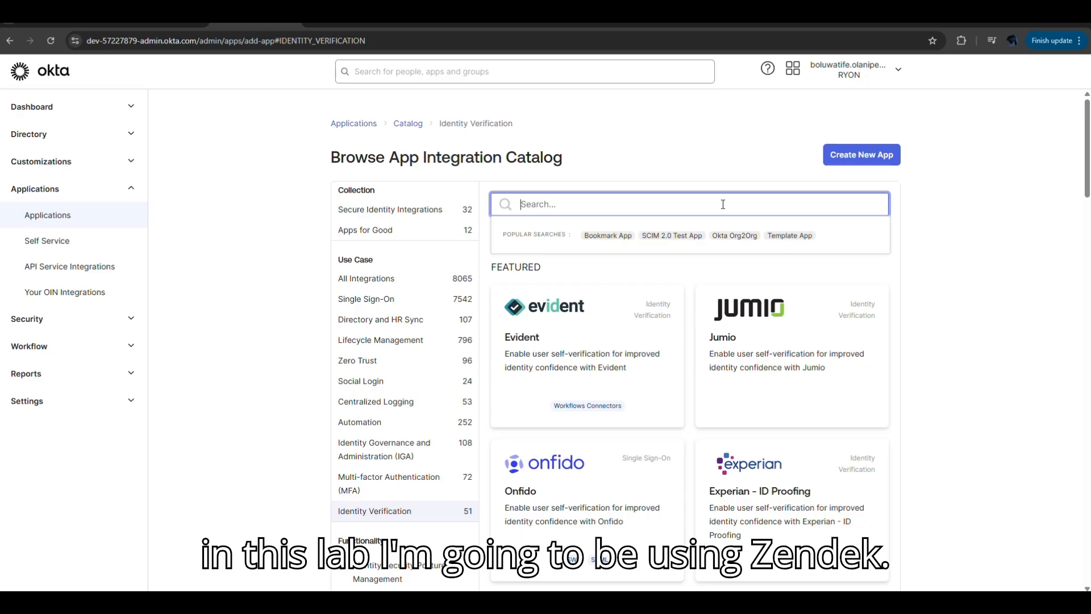
text(zen)
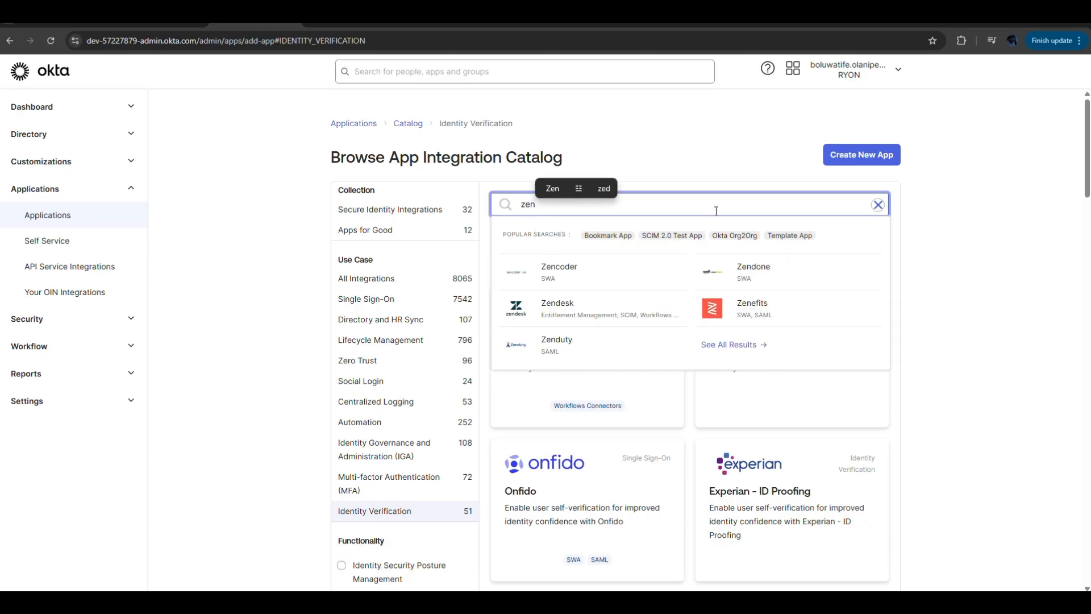
click(633, 312)
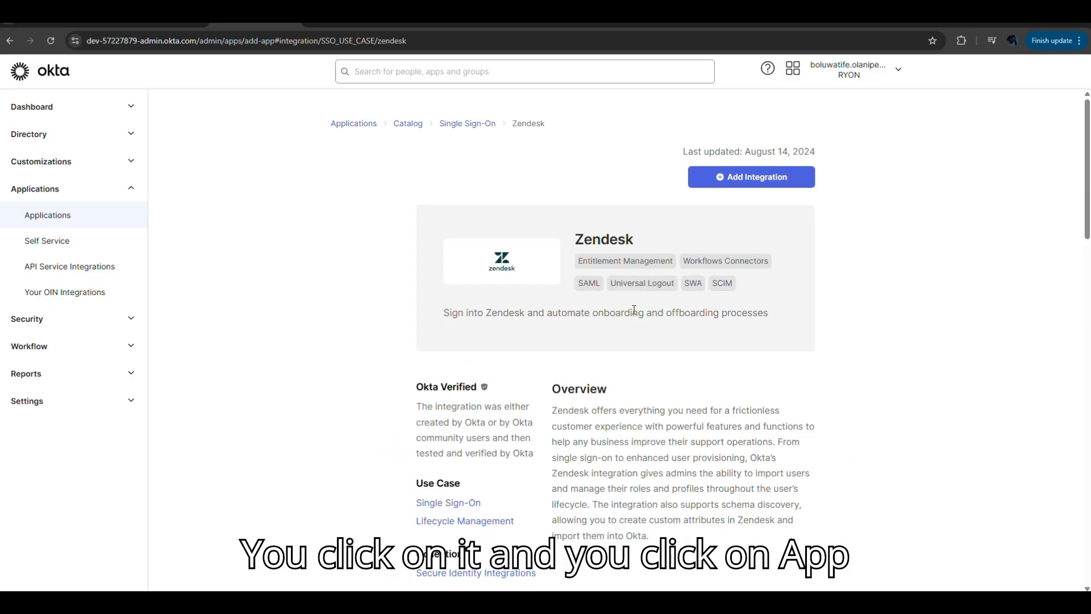
click(779, 181)
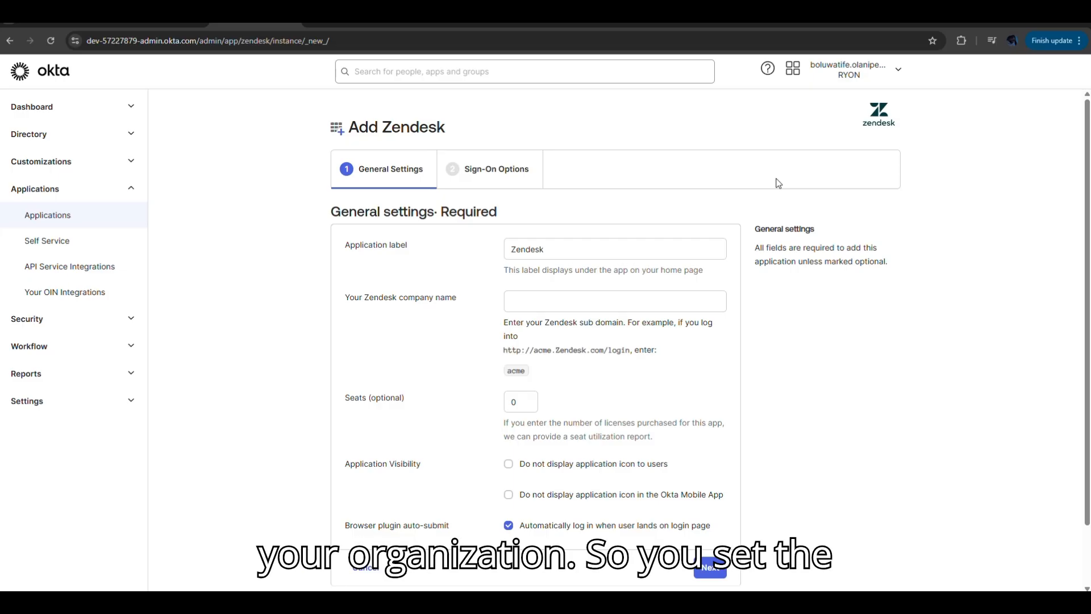
- Keep the application label and enter "Ryon." as the Zendesk company name
click(560, 250)
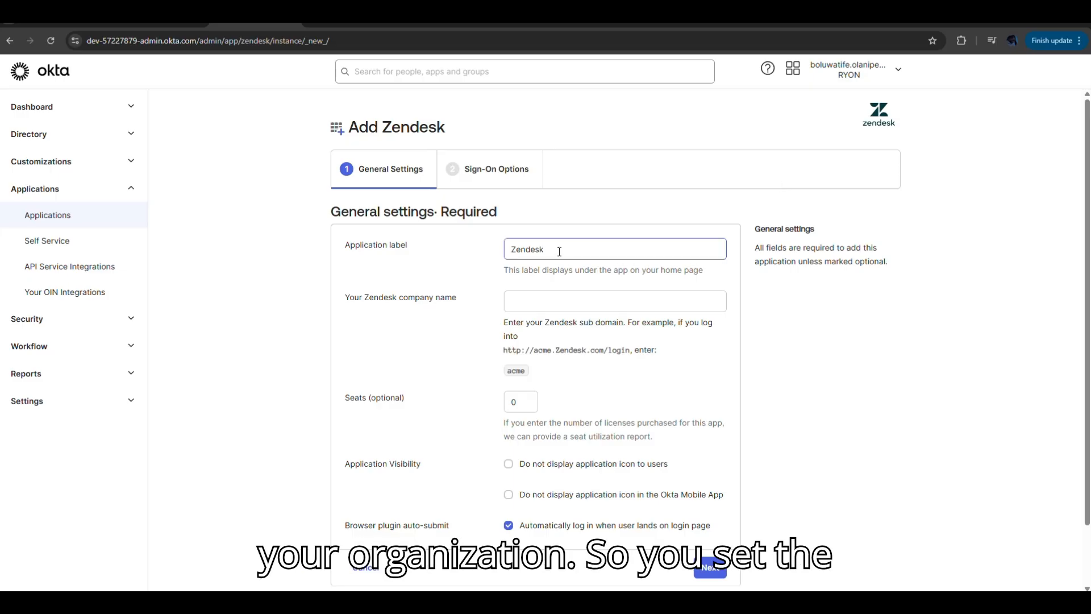
click(557, 297)
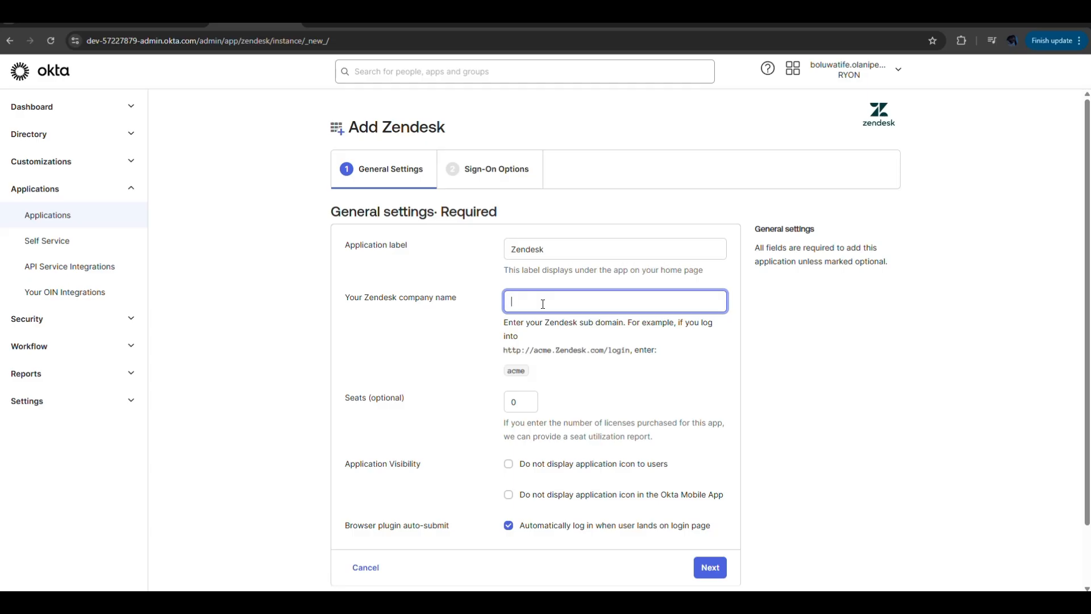
text(Ryo)
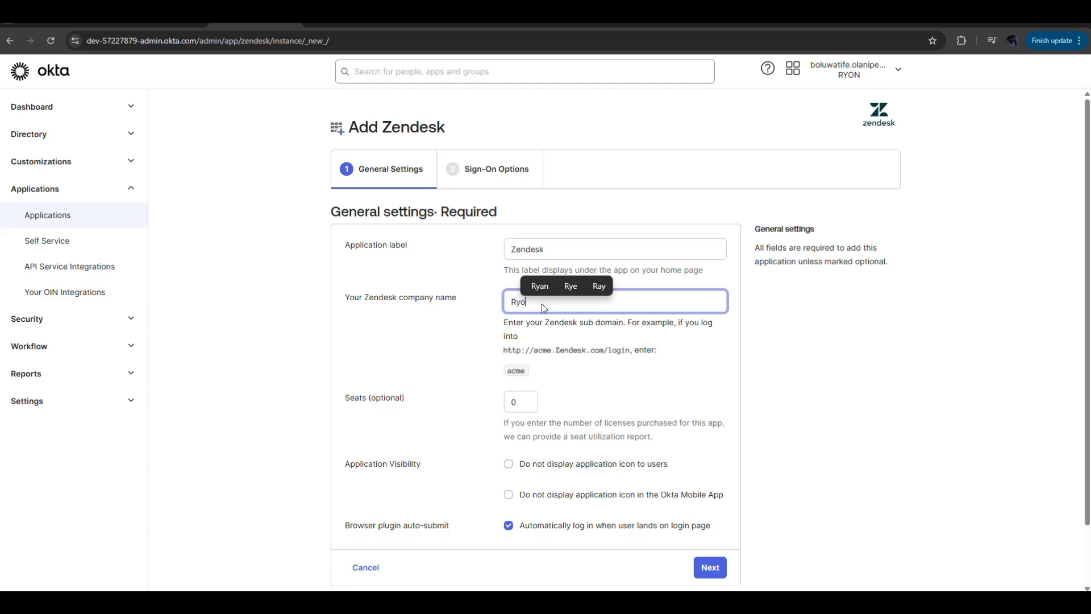
text(n)
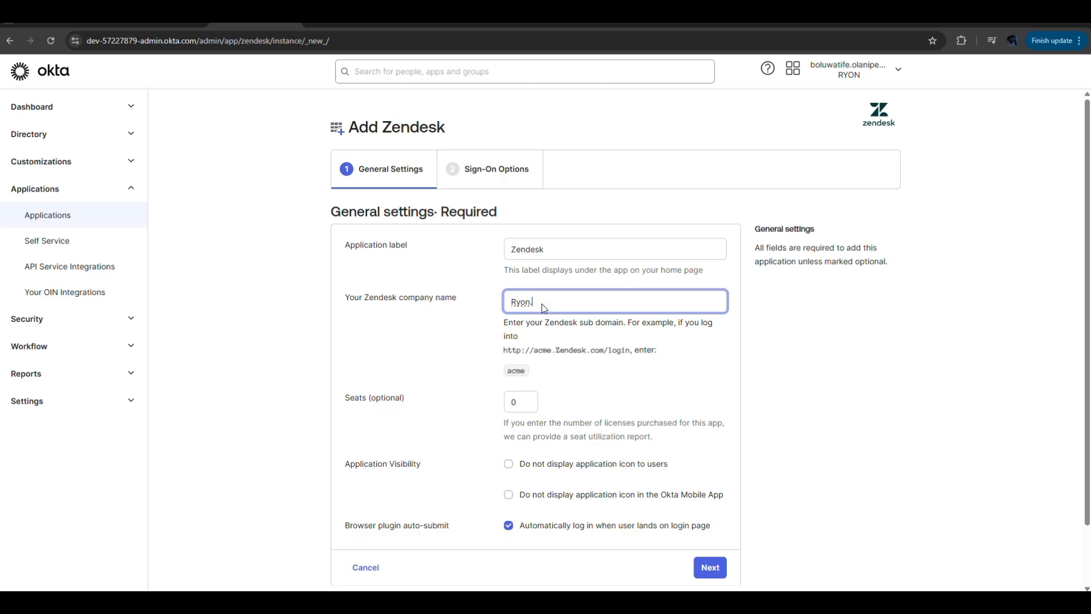
- Copy the account's domain from the Zendesk overview page and replace the Okta company name entry with ryon.zendesk.com
click(344, 22)
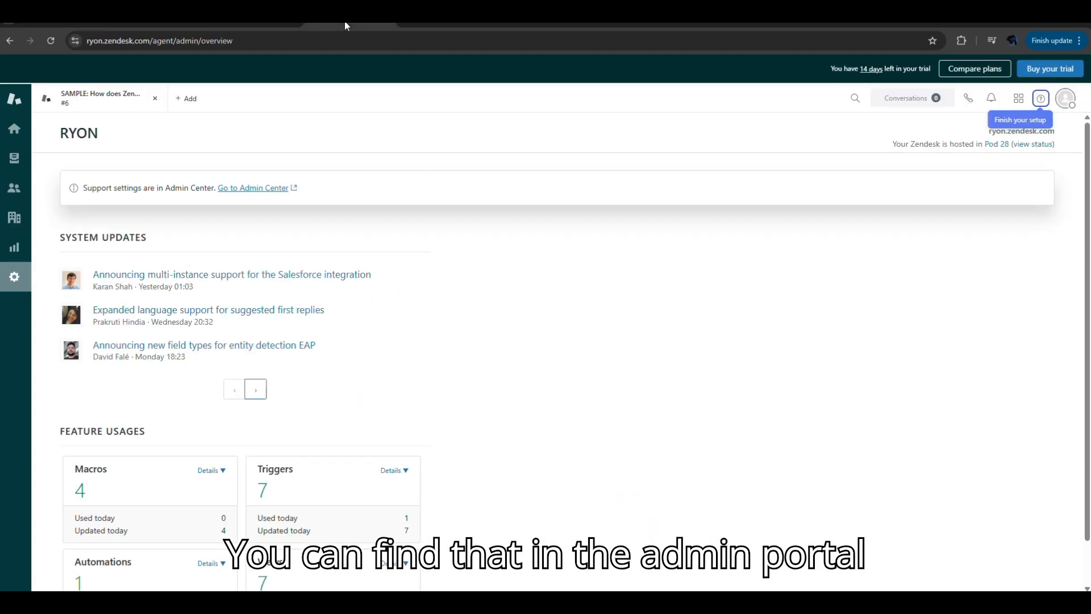
mouse_move(989, 134)
mouse_down()
mouse_move(1040, 136)
mouse_move(991, 140)
mouse_up()
key(ctrl+c)
click(1049, 136)
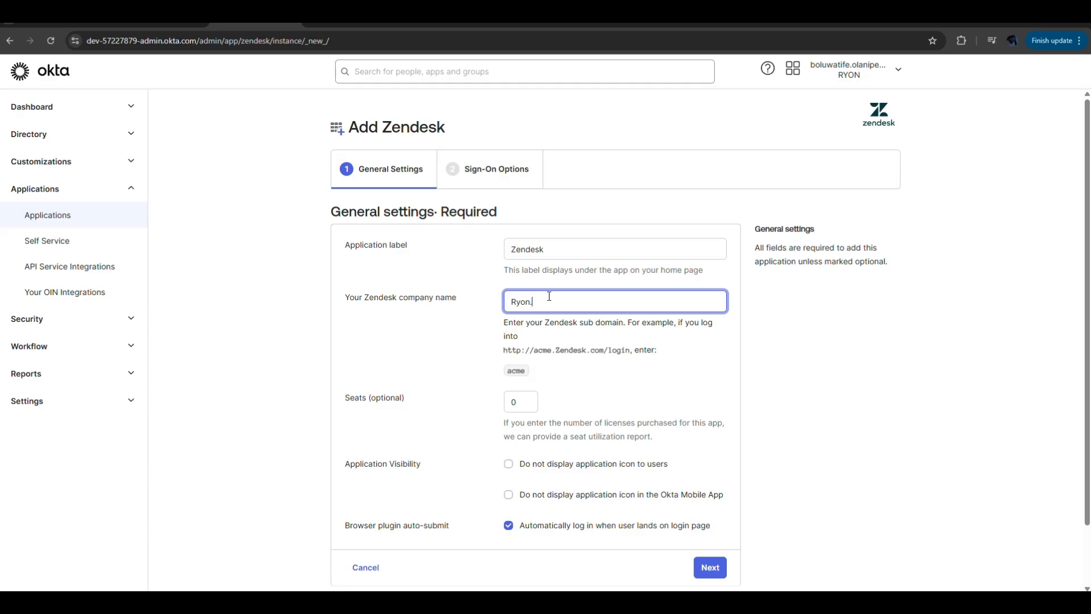
drag(543, 309, 496, 311)
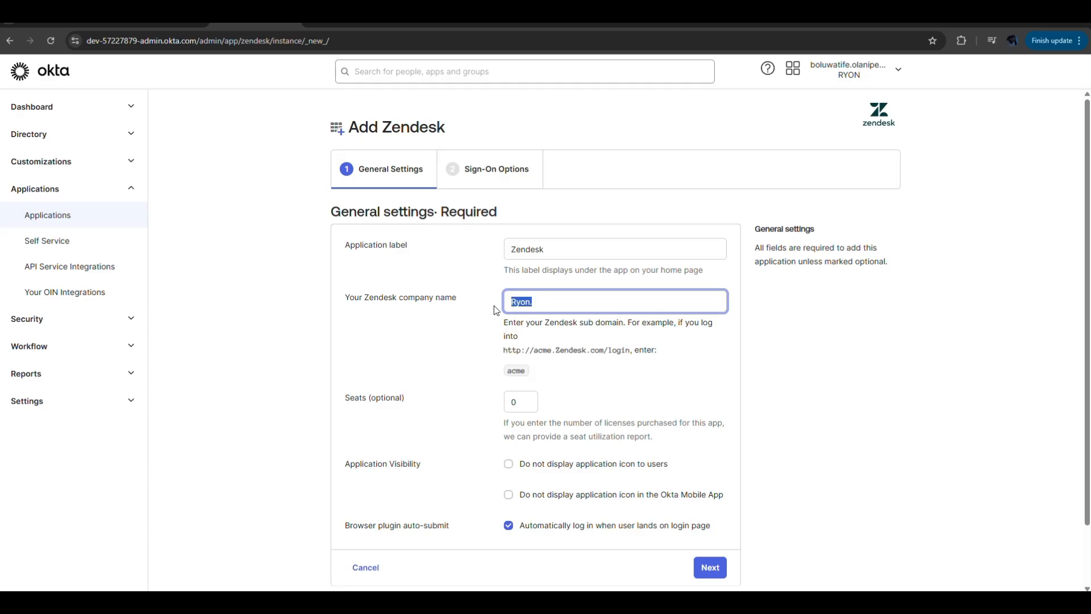
key(ctrl+v)
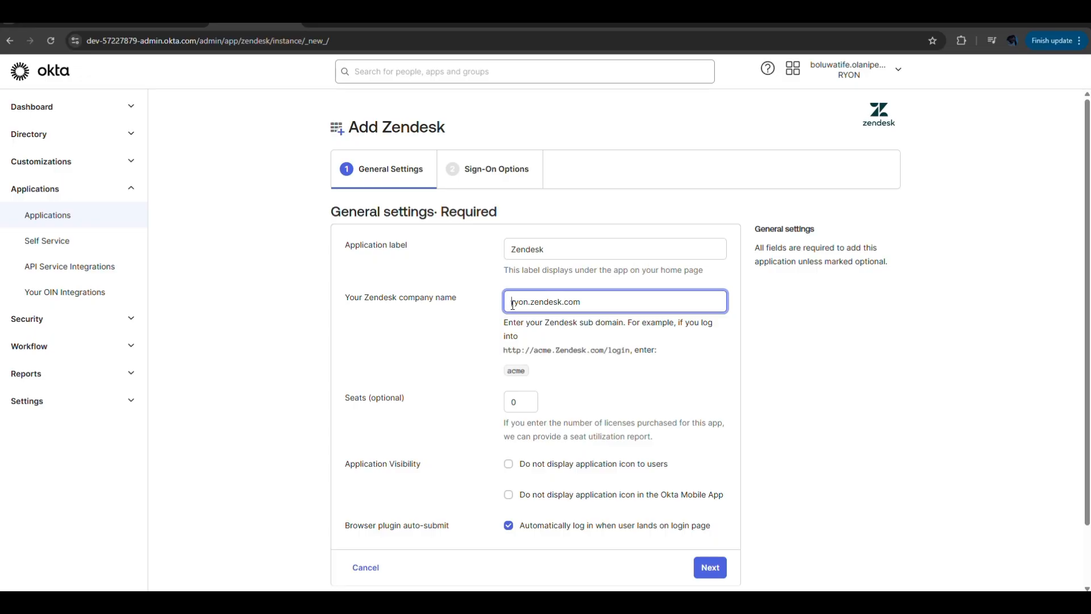
text(https://)
click(622, 298)
text(/login)
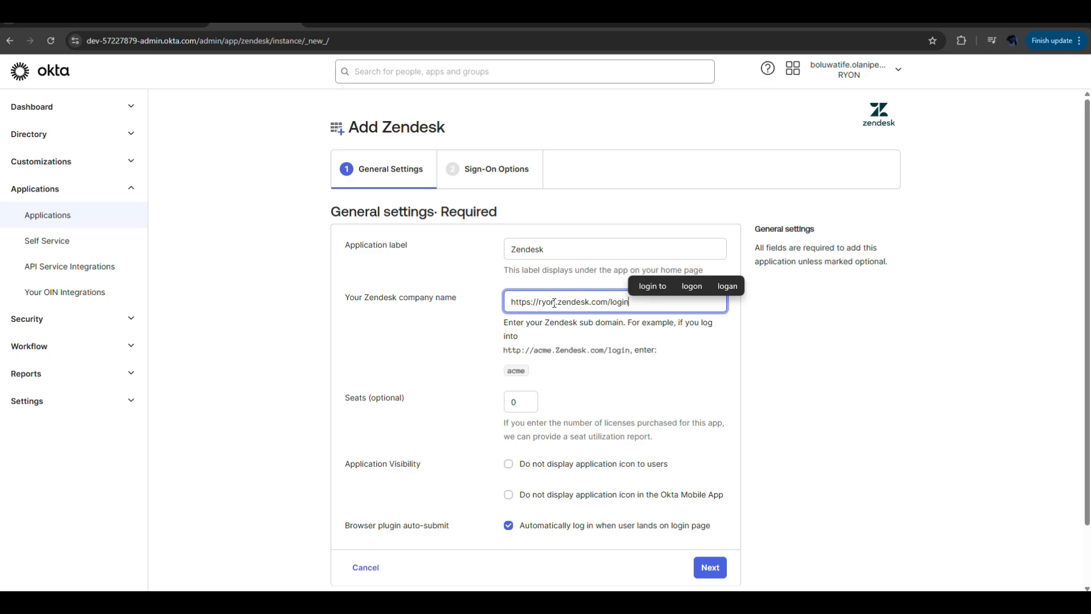
- Reduce the Zendesk company name to only the subdomain "ryon"
drag(551, 301, 650, 302)
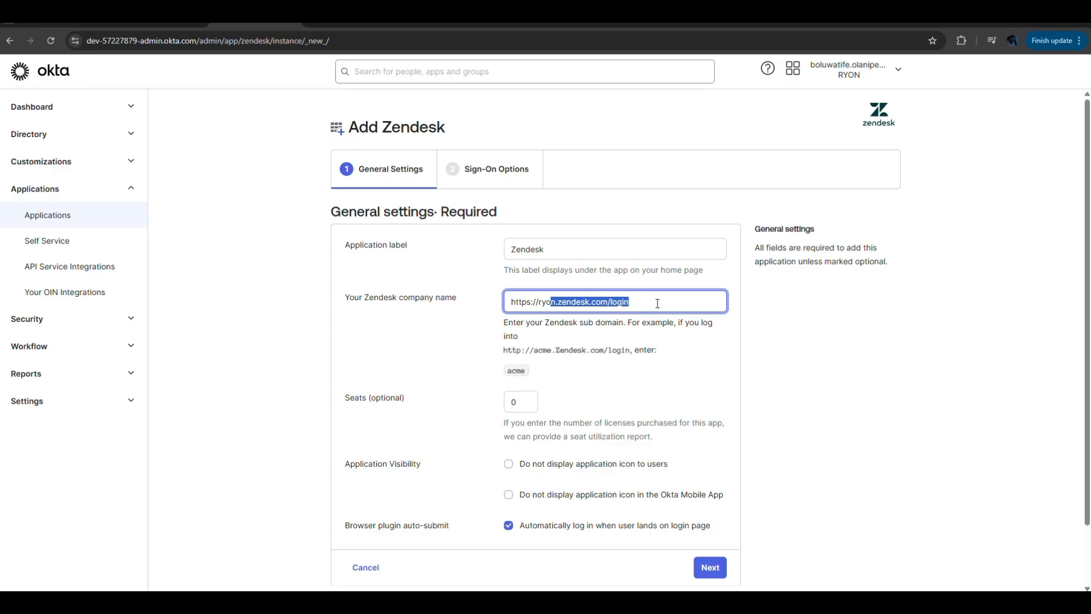
text(0)
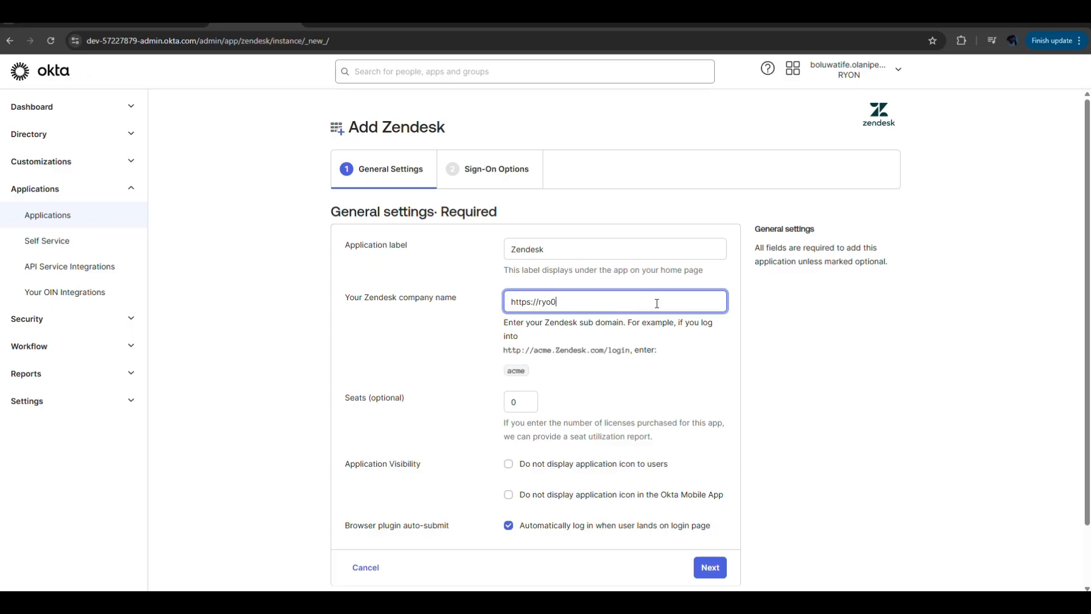
key(BackSpace)
text(n)
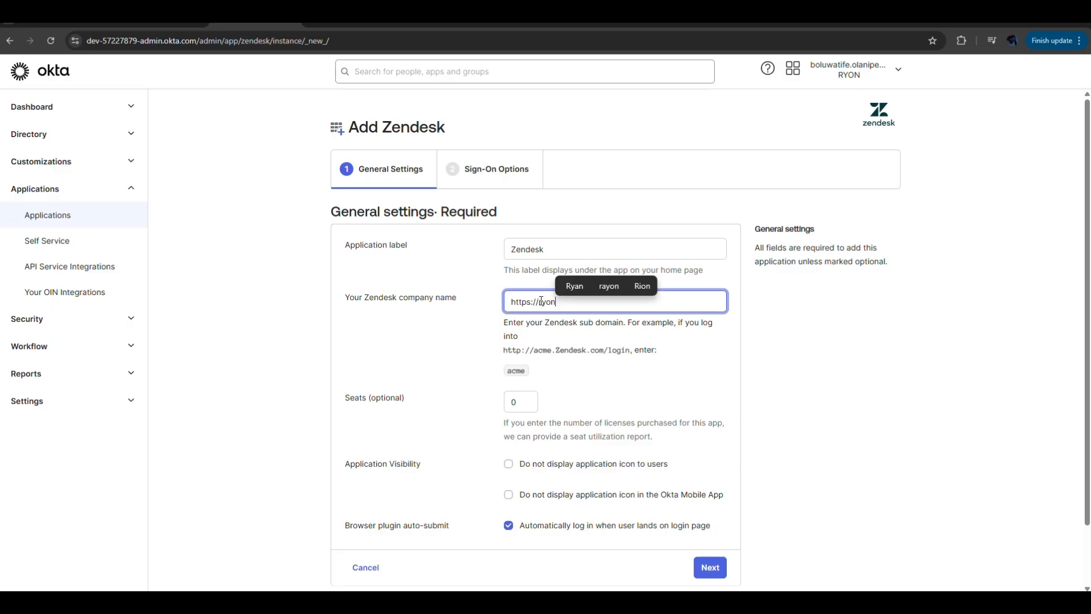
drag(541, 301, 507, 302)
key(BackSpace)
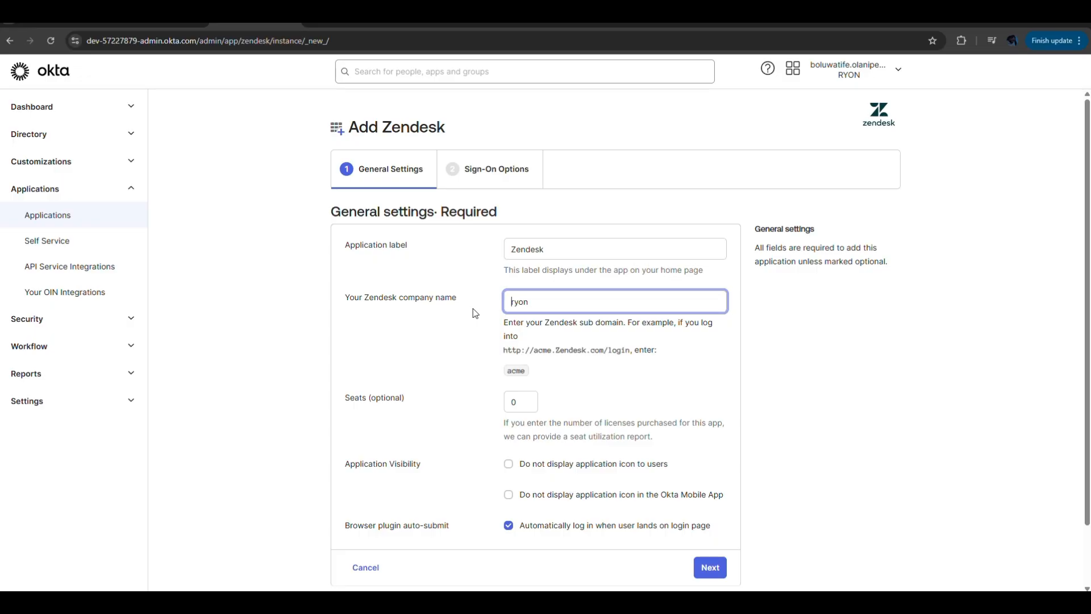
- Set the seats to 5, hide the application icon from users, and continue to the sign-on options
click(523, 403)
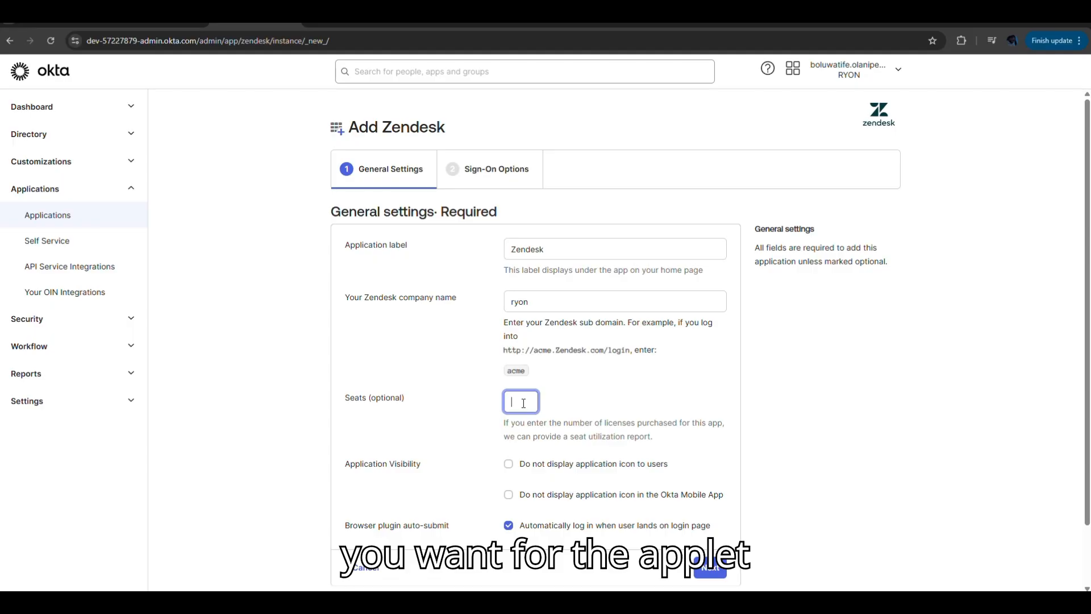
text(5)
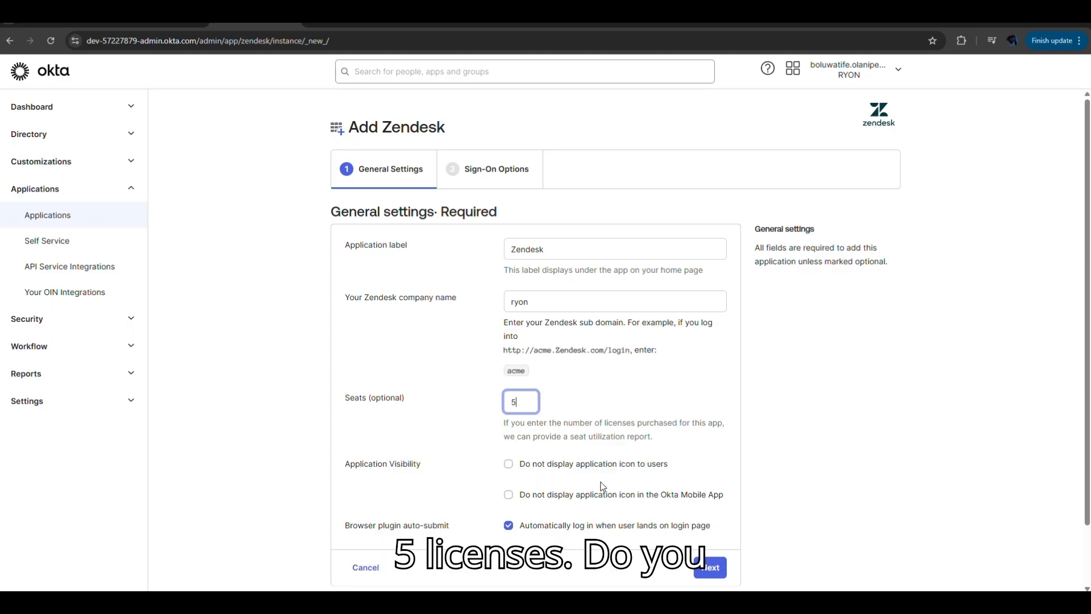
click(508, 464)
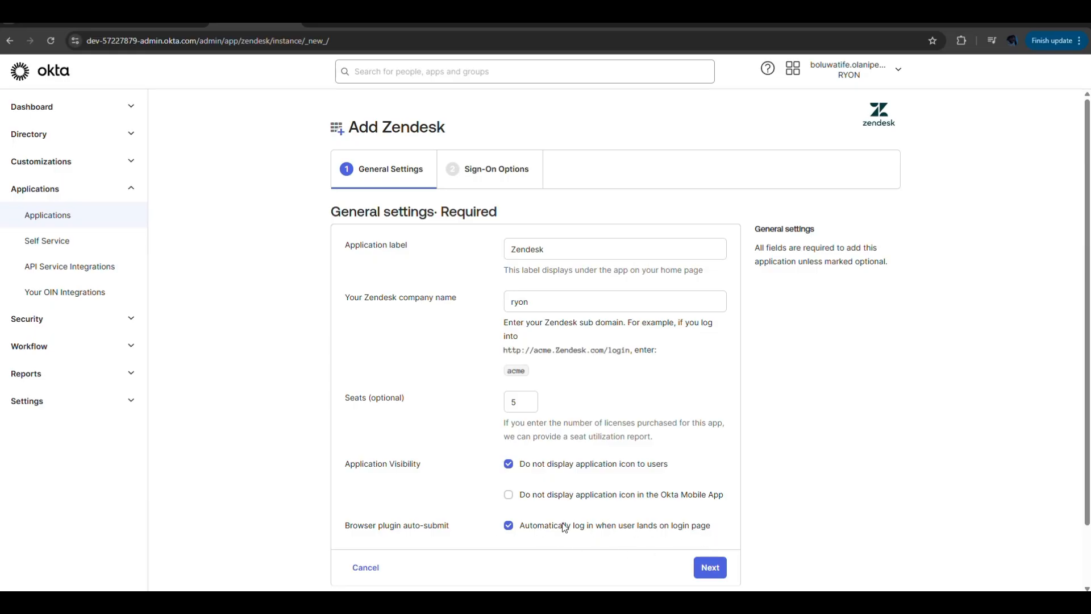
click(709, 567)
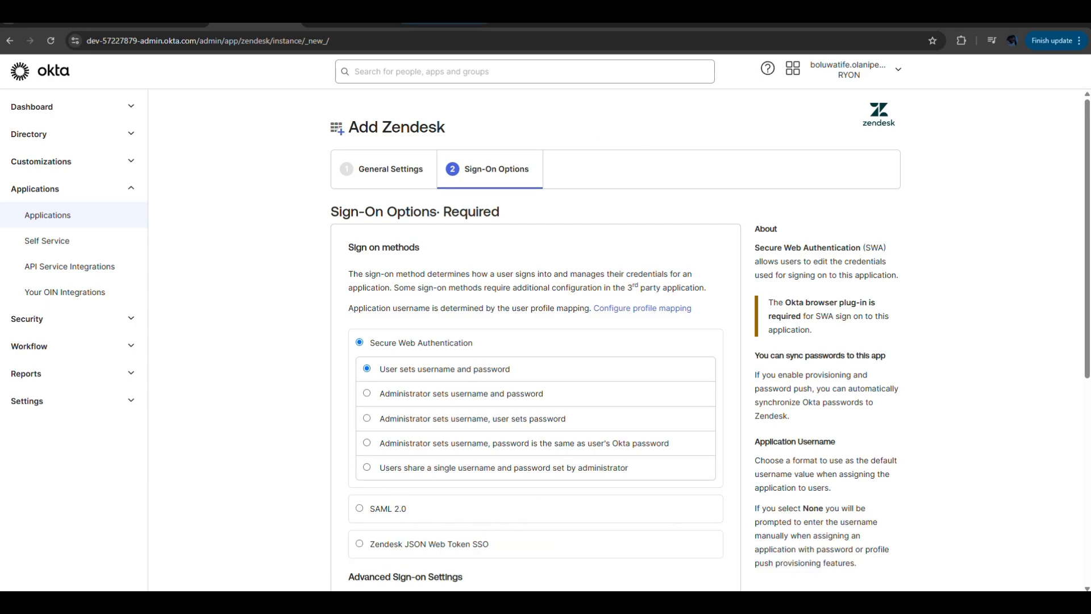
- Select SAML 2.0 as the sign-on method, and open its setup instructions before returning to the Zendesk setup page
scroll(476, 38, down, 1)
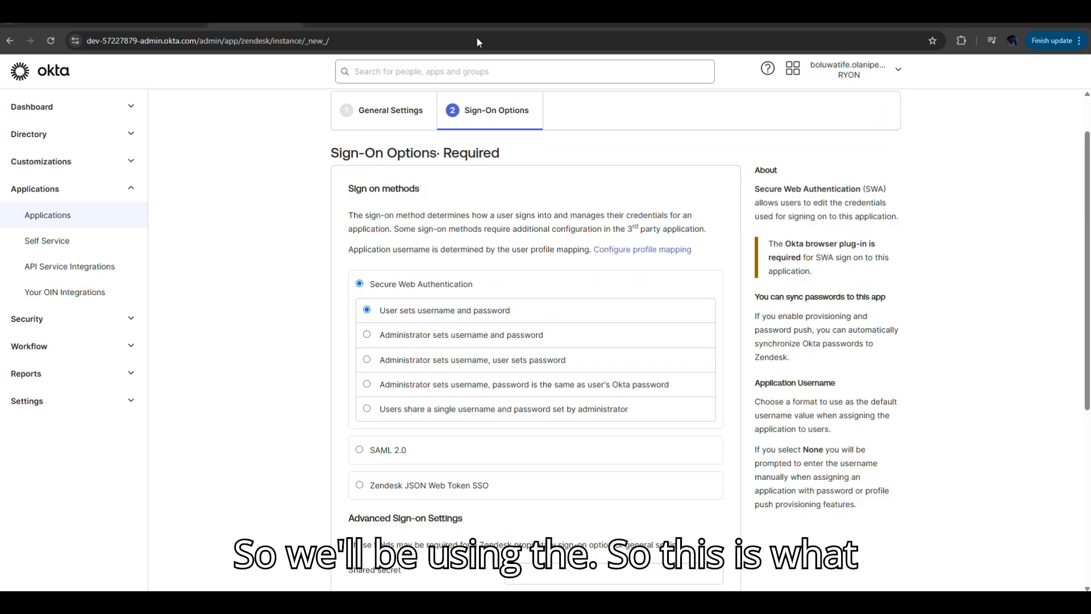
click(359, 450)
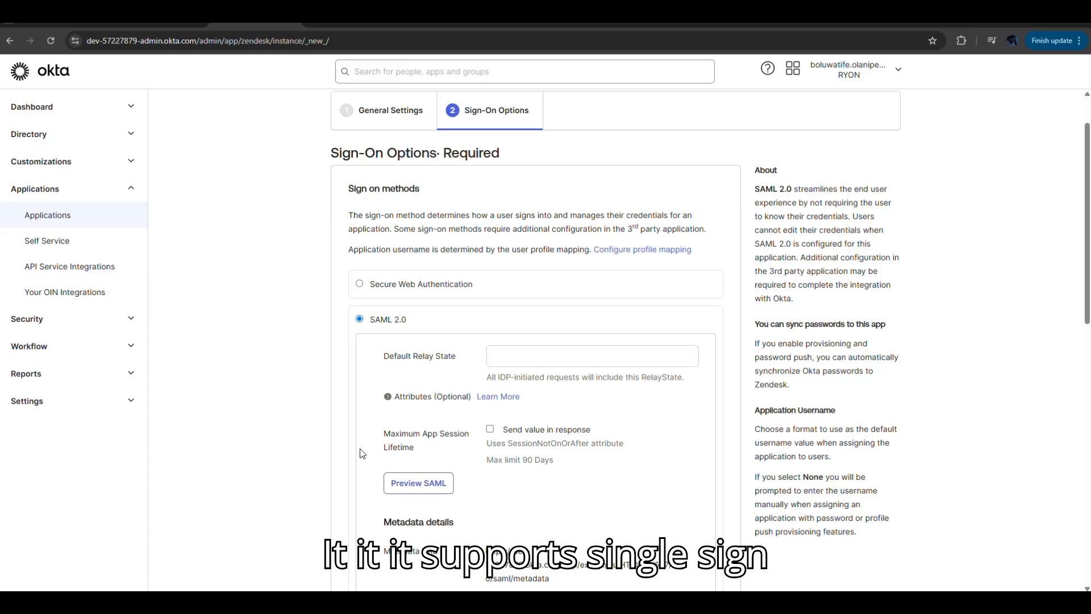
scroll(360, 453, down, 1)
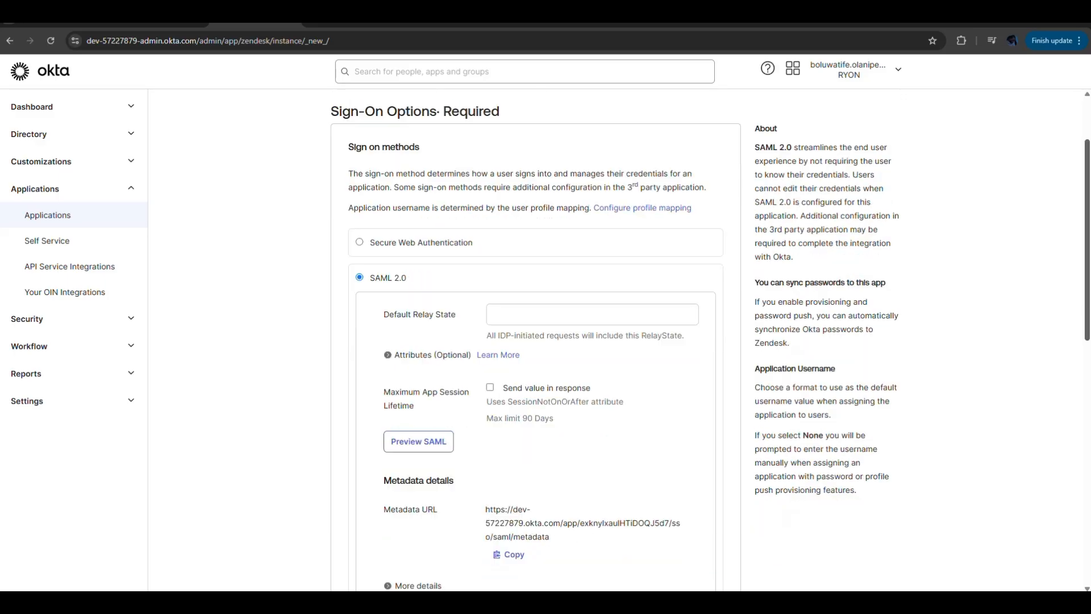
scroll(536, 341, down, 3)
scroll(535, 341, down, 1)
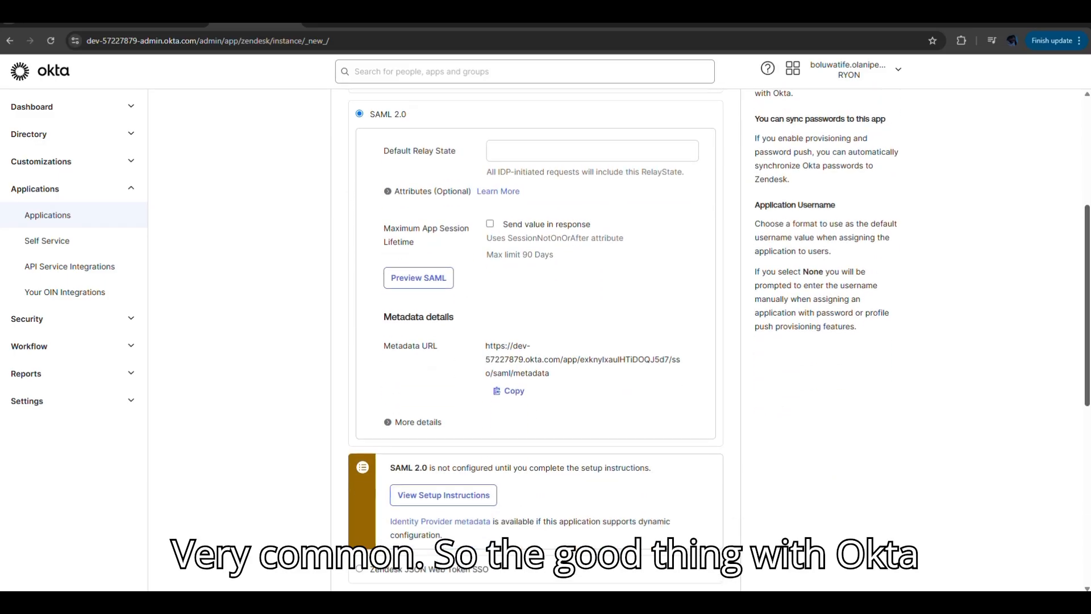
scroll(1088, 390, up, 1)
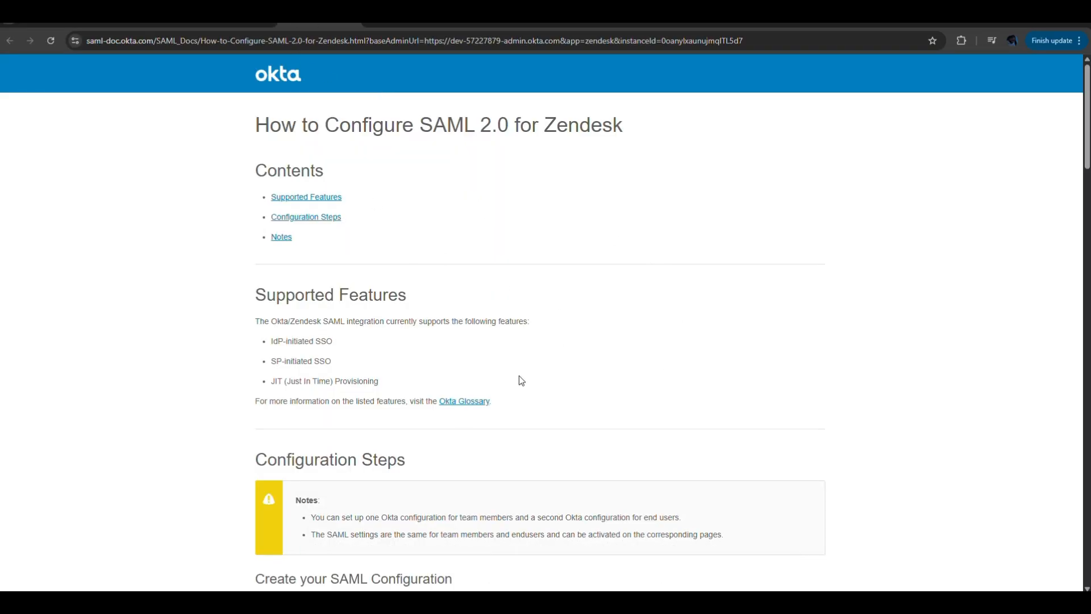
click(234, 24)
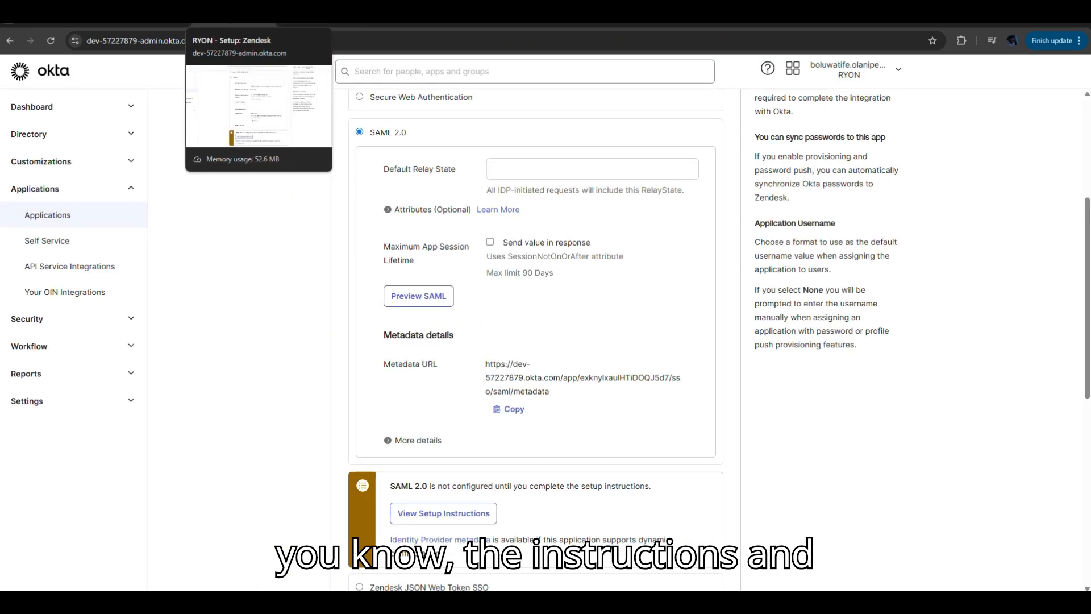
- Expand the SAML metadata details and examine the sign-on and sign-out URLs, issuer, signing certificate and certificate fingerprint
click(426, 441)
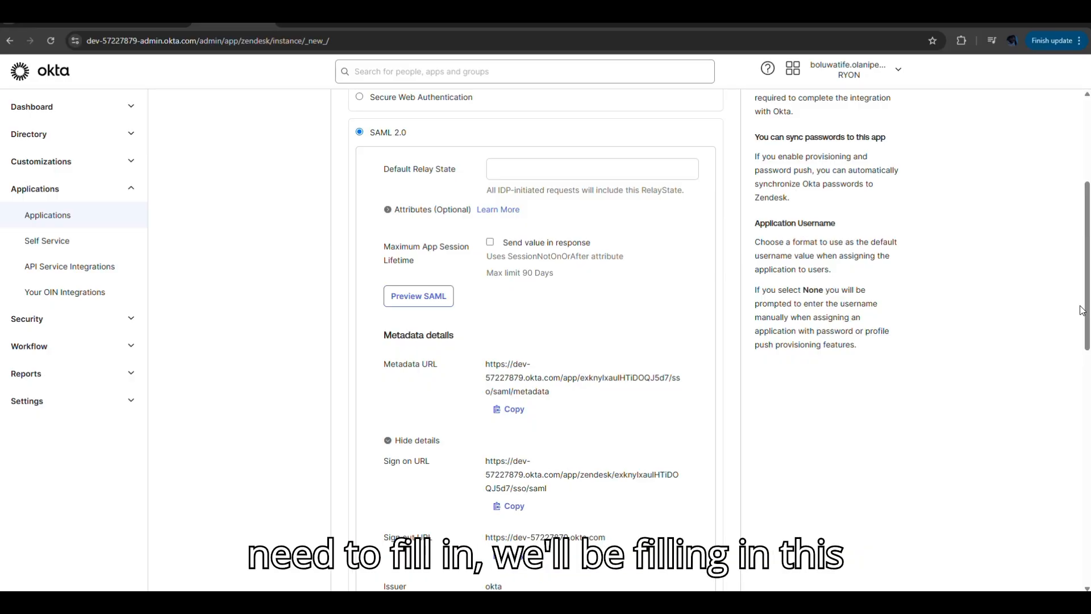
scroll(1085, 309, up, 1)
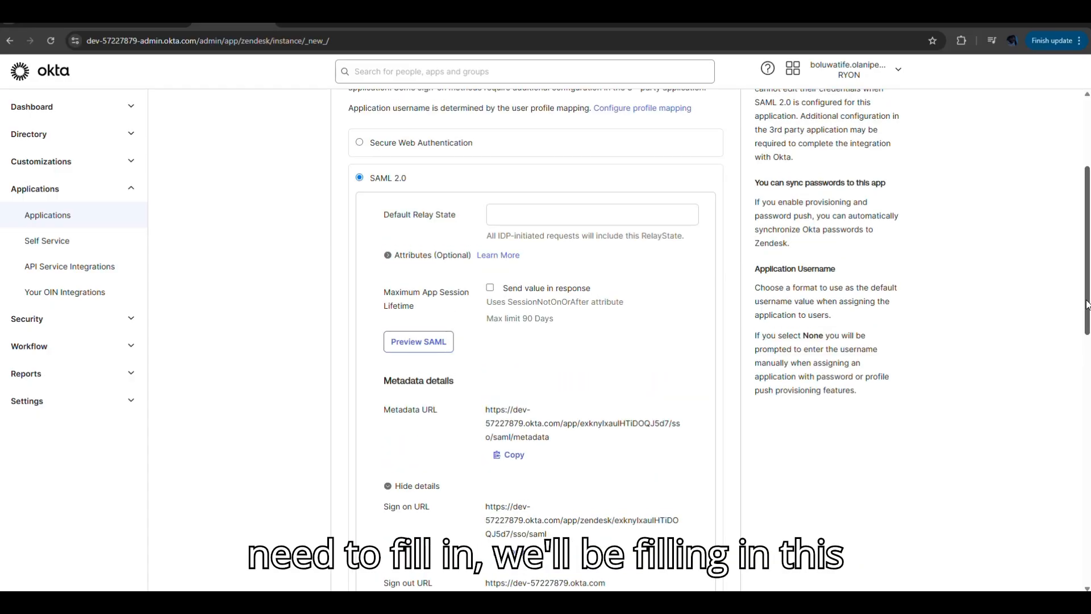
drag(1086, 305, 1077, 409)
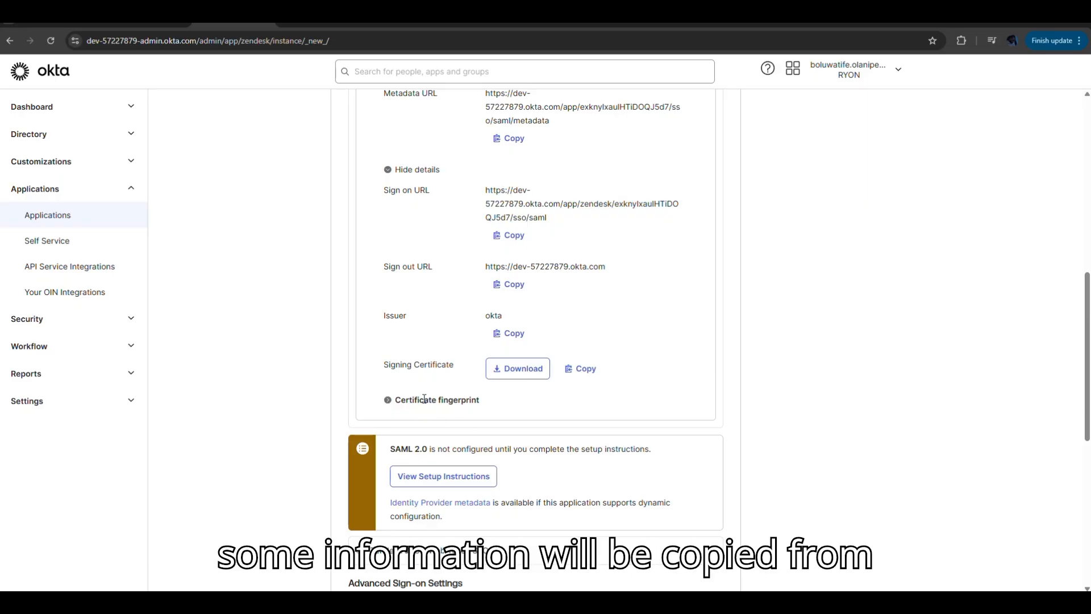
click(391, 401)
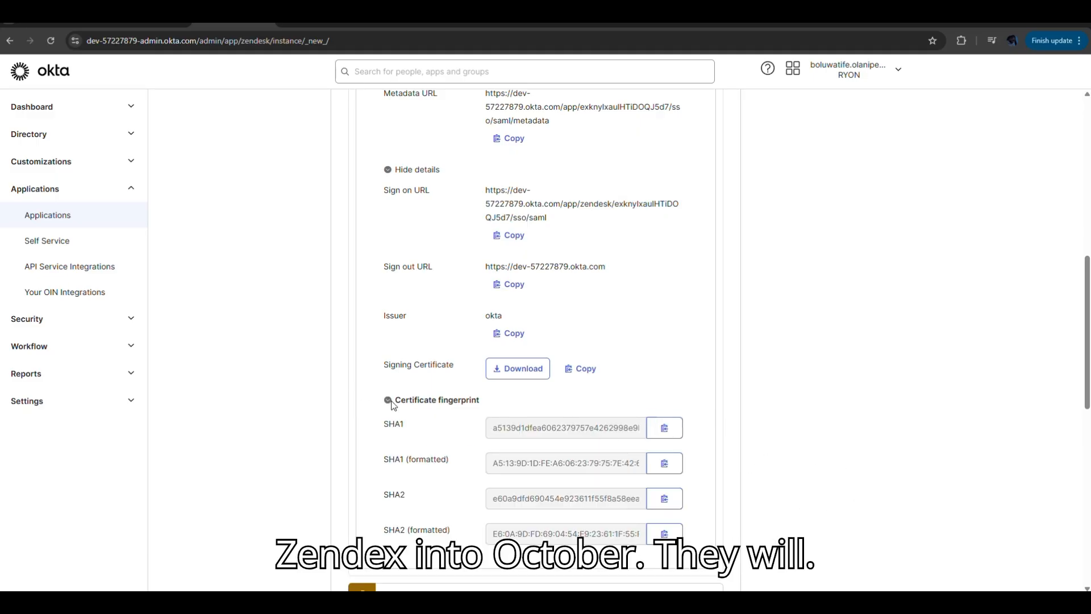
click(388, 400)
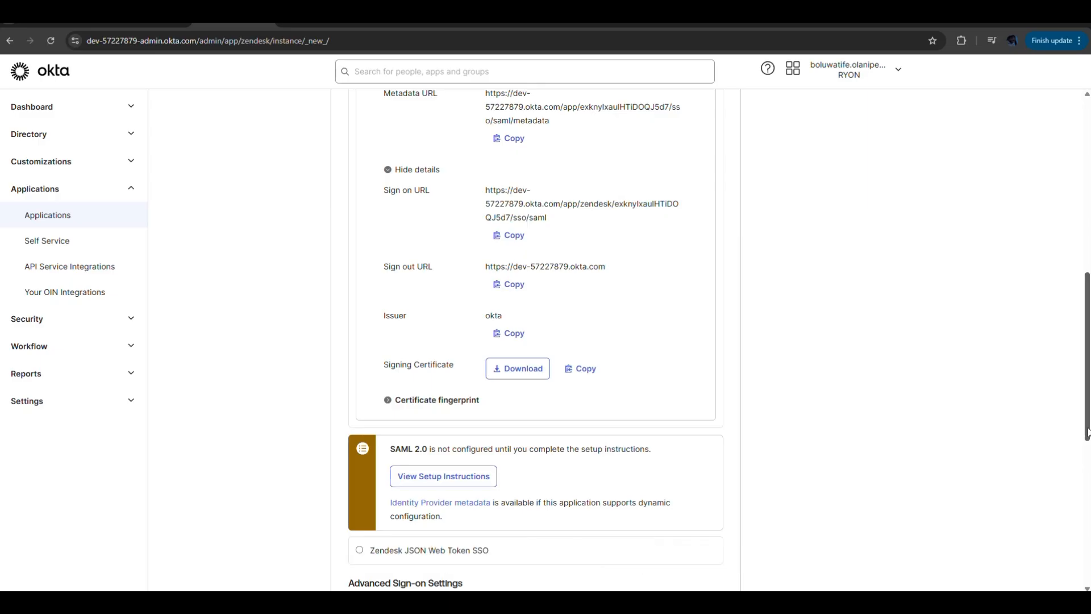
drag(1087, 435, 1087, 262)
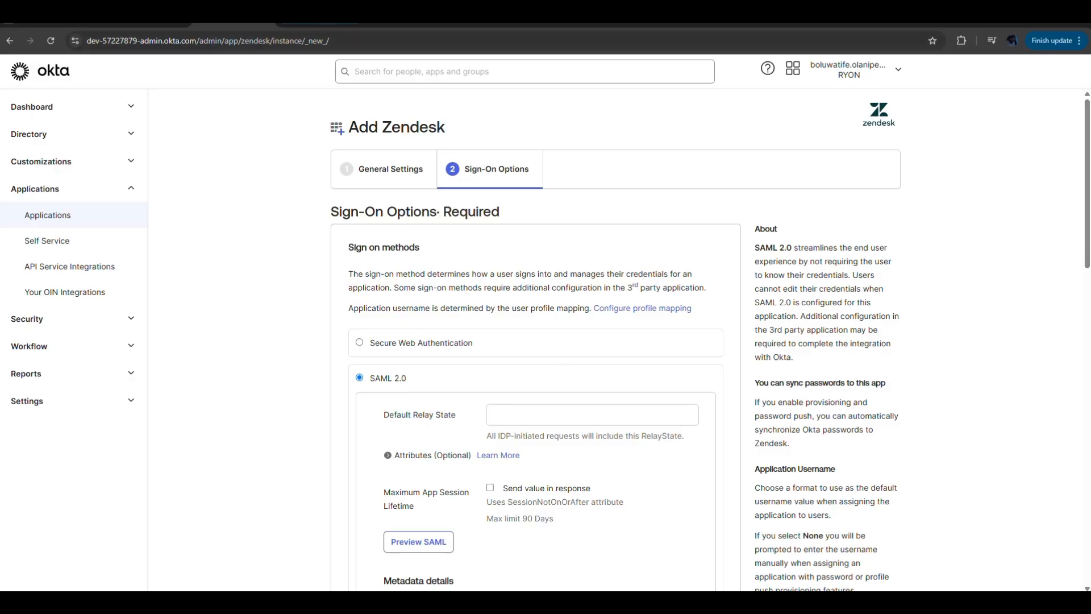
- Review Okta's SAML setup guide for Zendesk, locating the configuration values and the single sign-on settings address in Zendesk's Admin Center
click(319, 24)
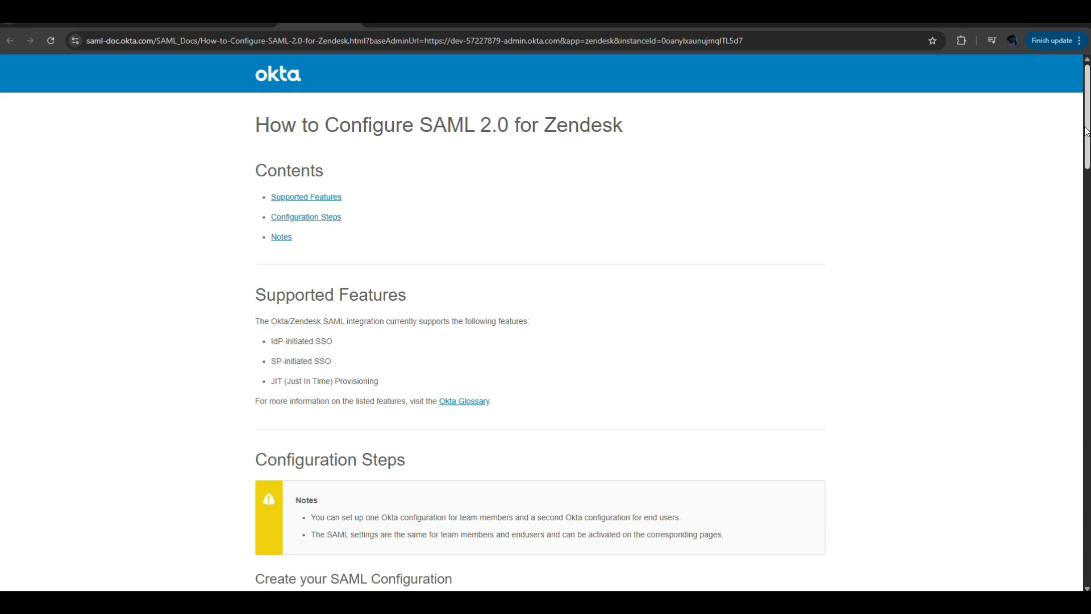
drag(1086, 137, 1083, 226)
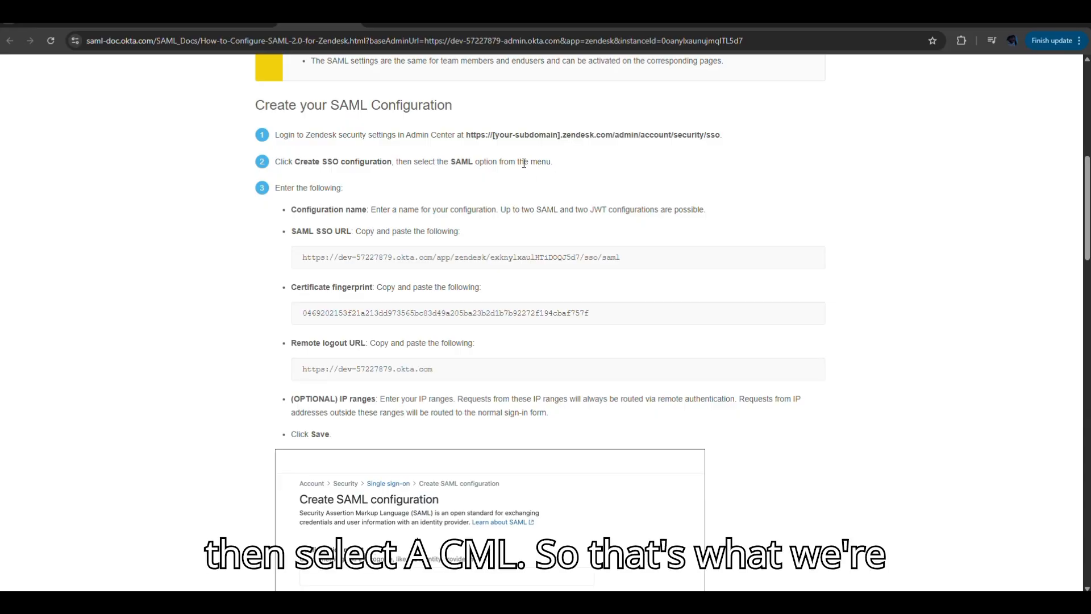
click(401, 22)
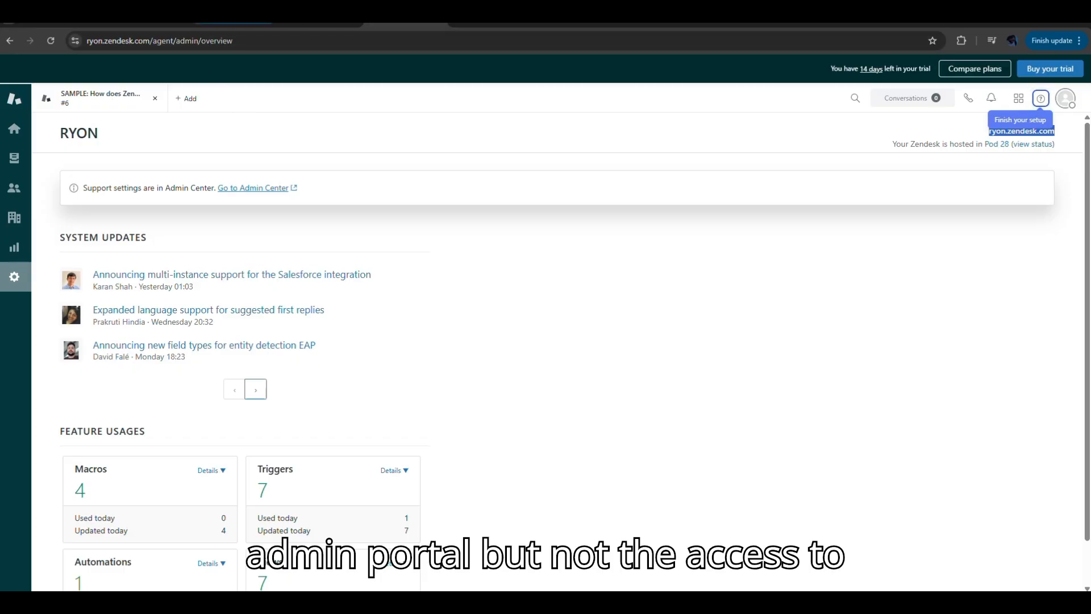
click(246, 24)
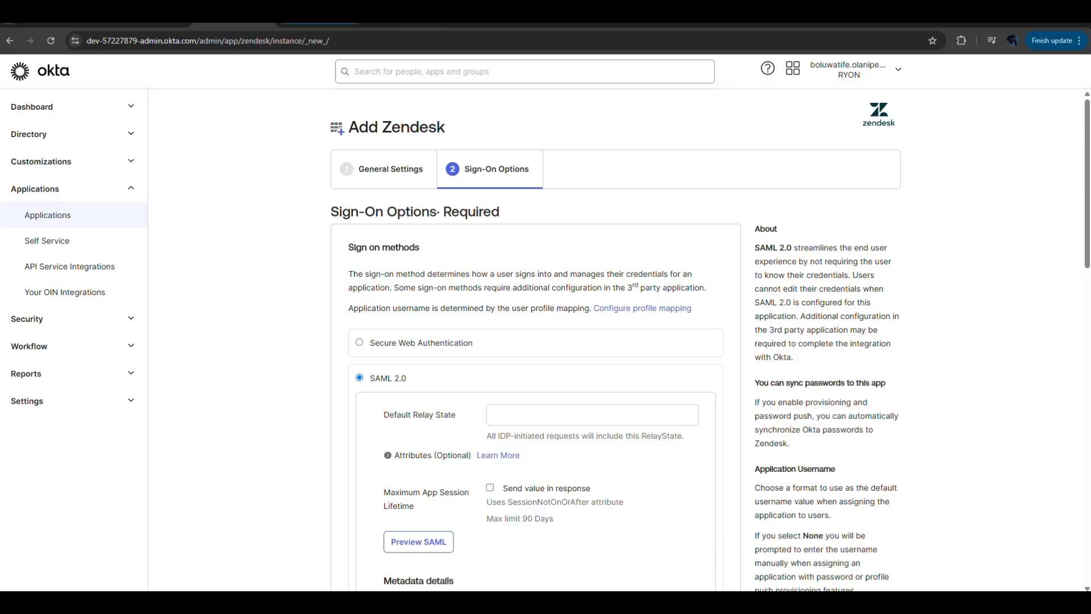
click(320, 23)
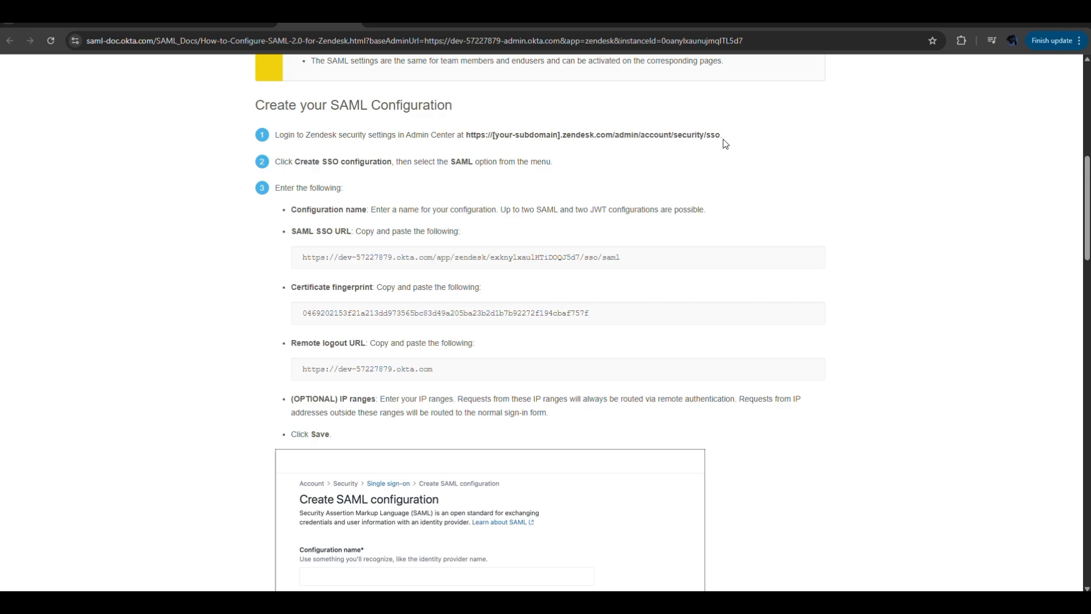
drag(725, 141, 467, 135)
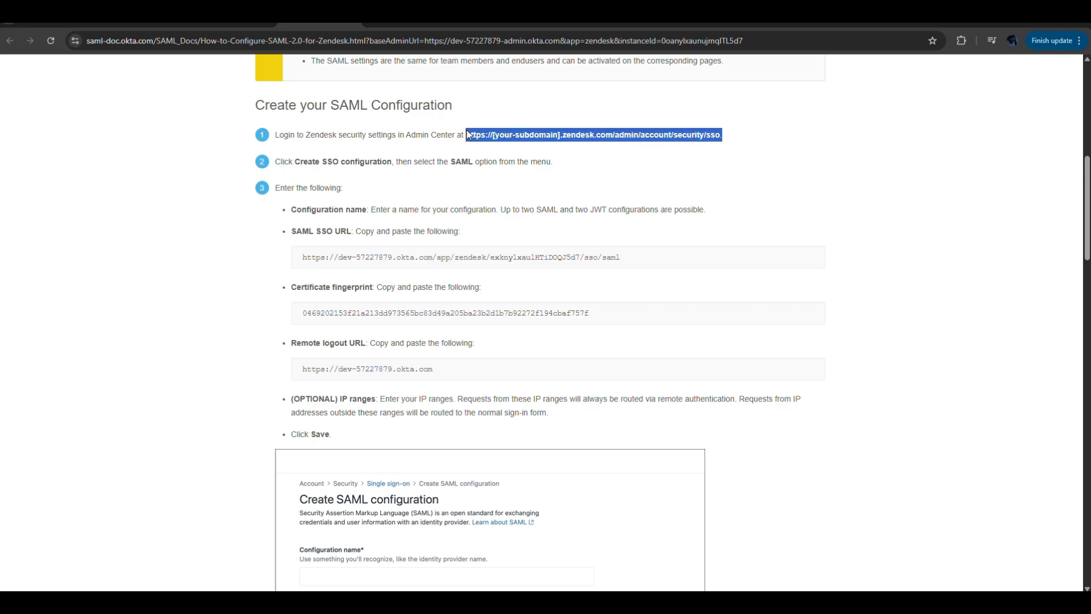
- In Zendesk Admin Center, open the single sign-on security settings and start creating a SAML SSO configuration
click(482, 26)
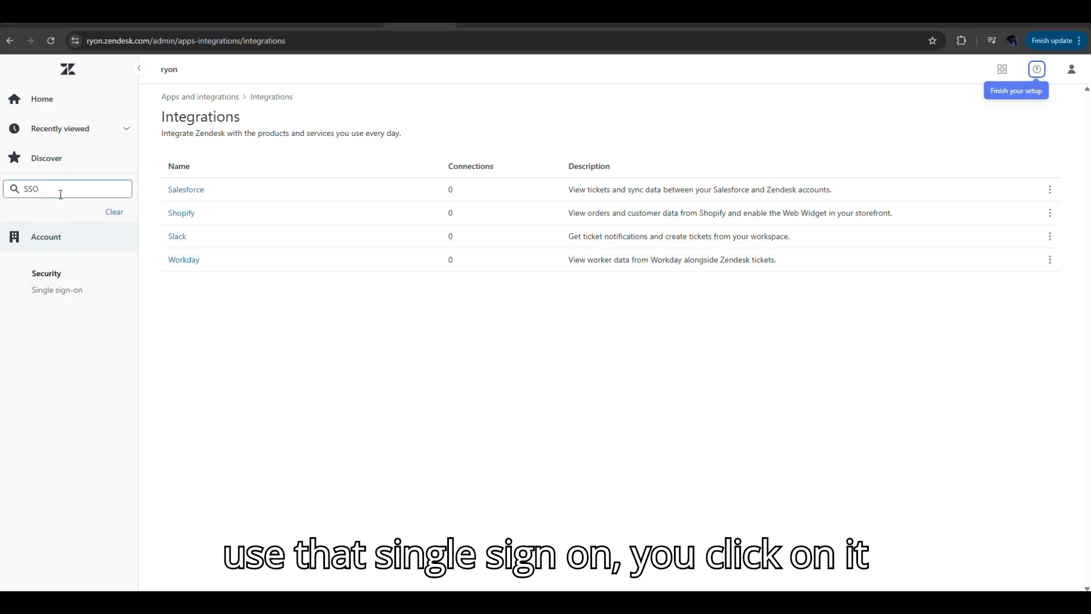
click(69, 298)
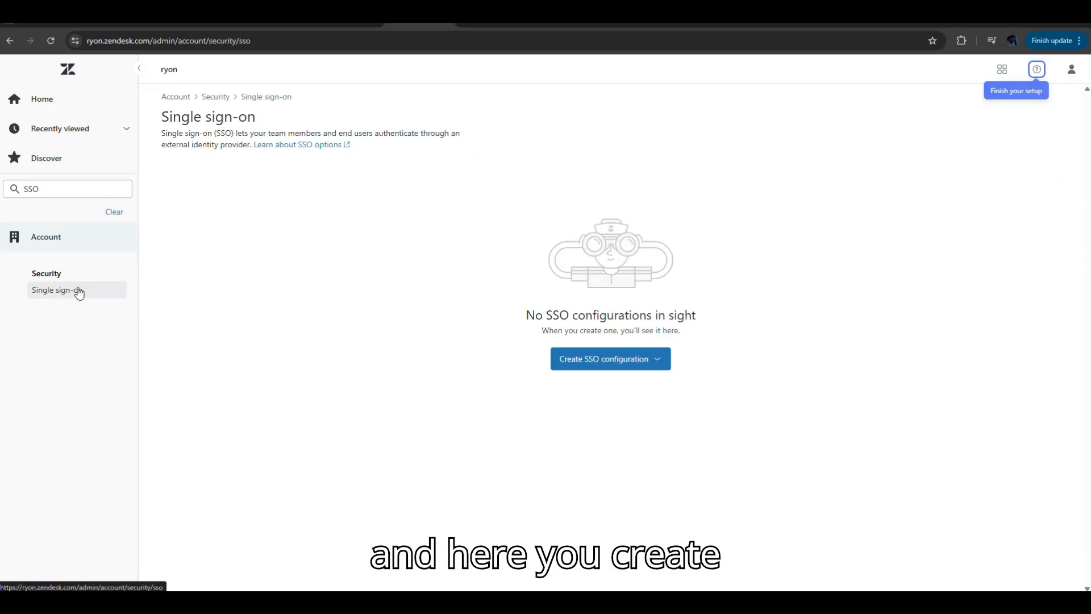
click(606, 361)
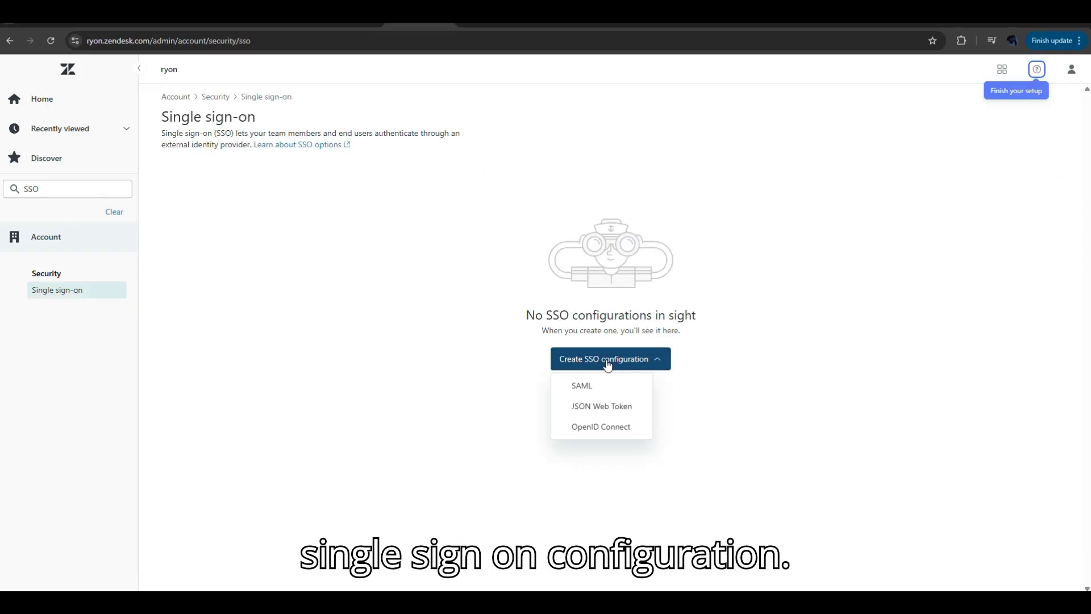
click(585, 386)
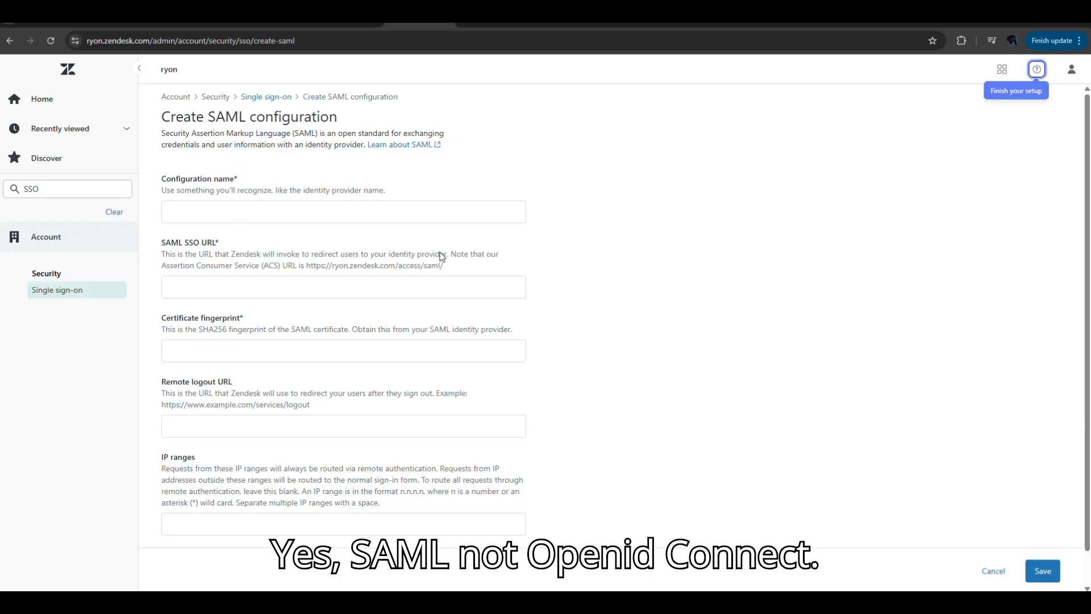
- Name the SAML configuration "OKTA"
click(282, 208)
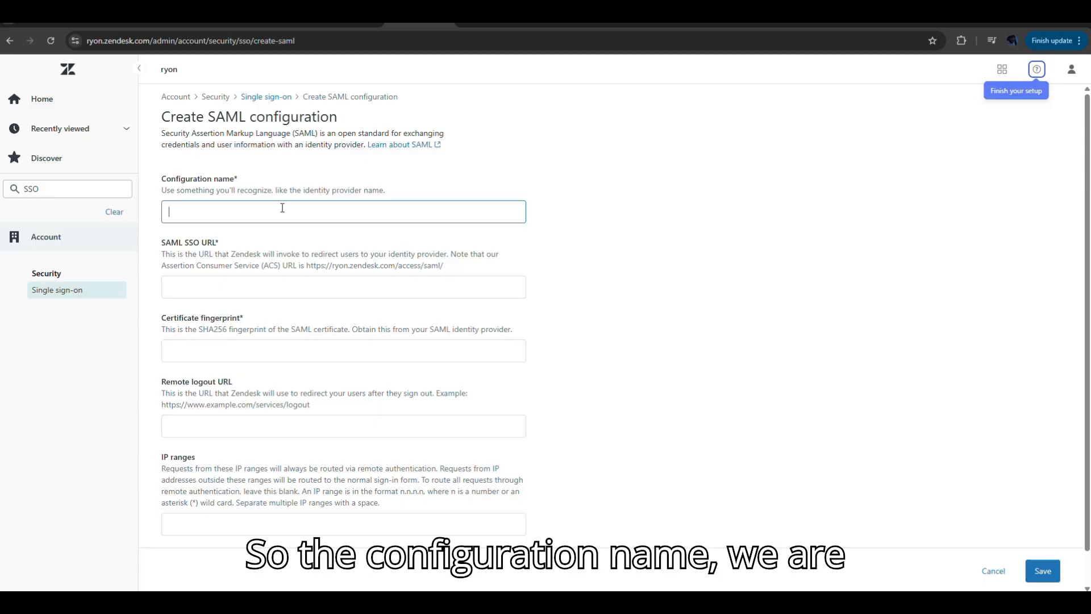
click(282, 208)
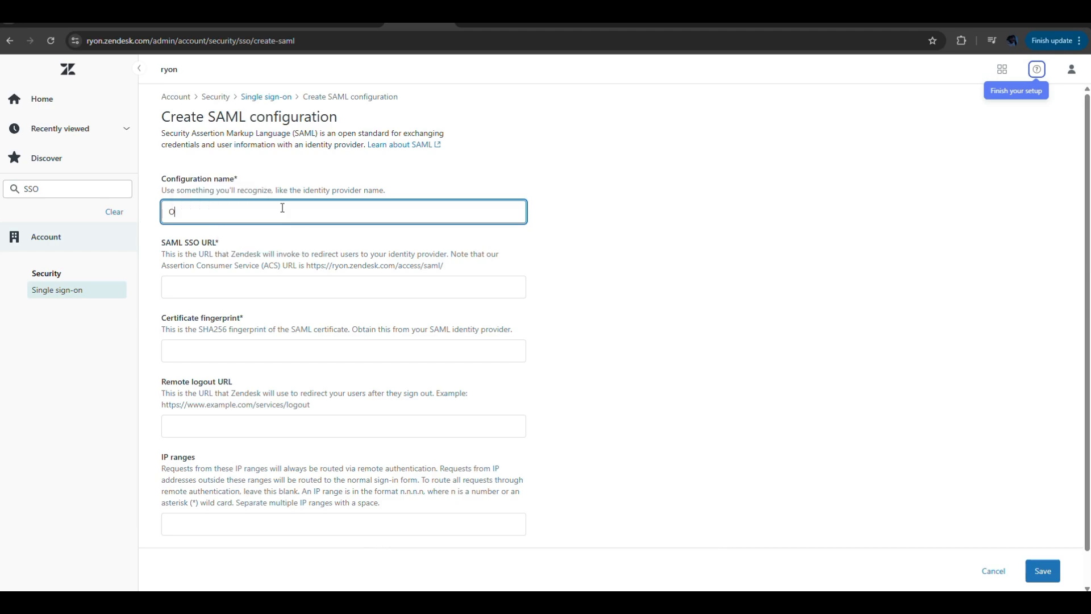
text(OKTA)
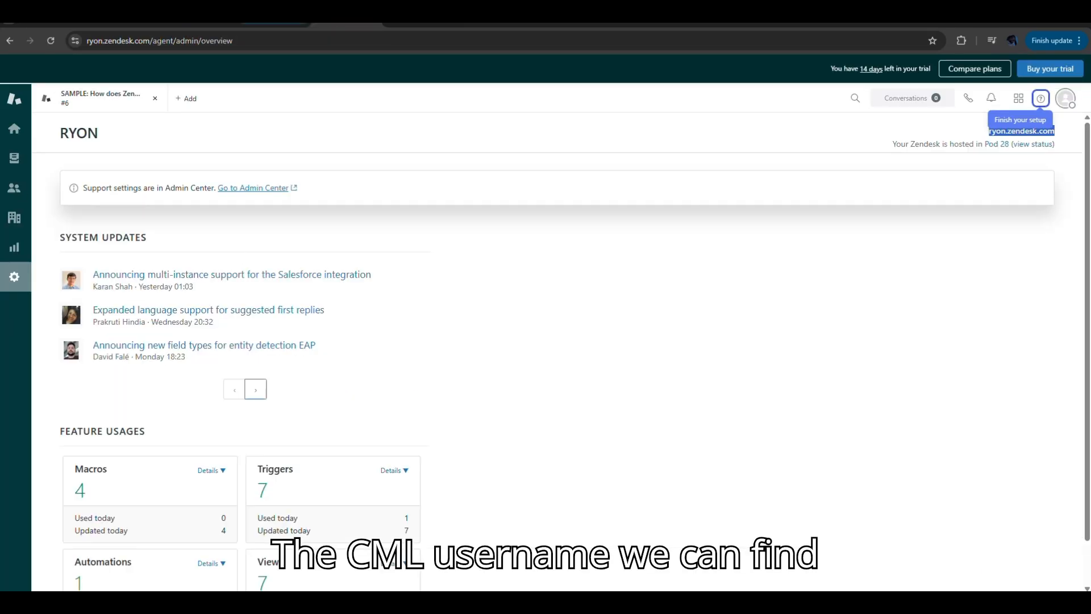
- Copy the SAML SSO URL from Okta's setup guide into the SAML SSO URL of the Zendesk configuration
click(271, 24)
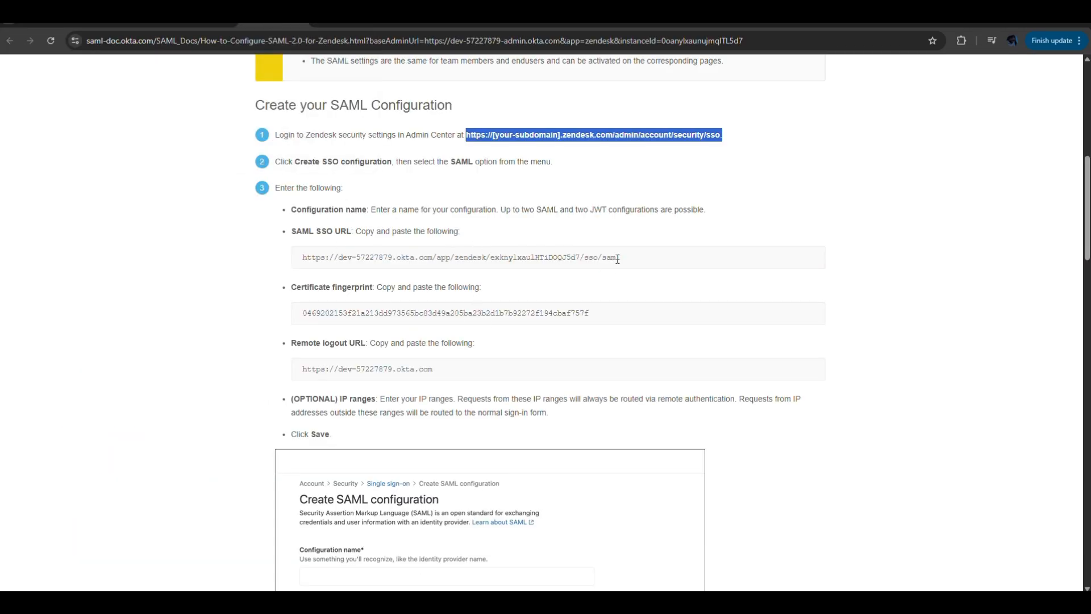
drag(618, 258, 279, 262)
key(ctrl+c)
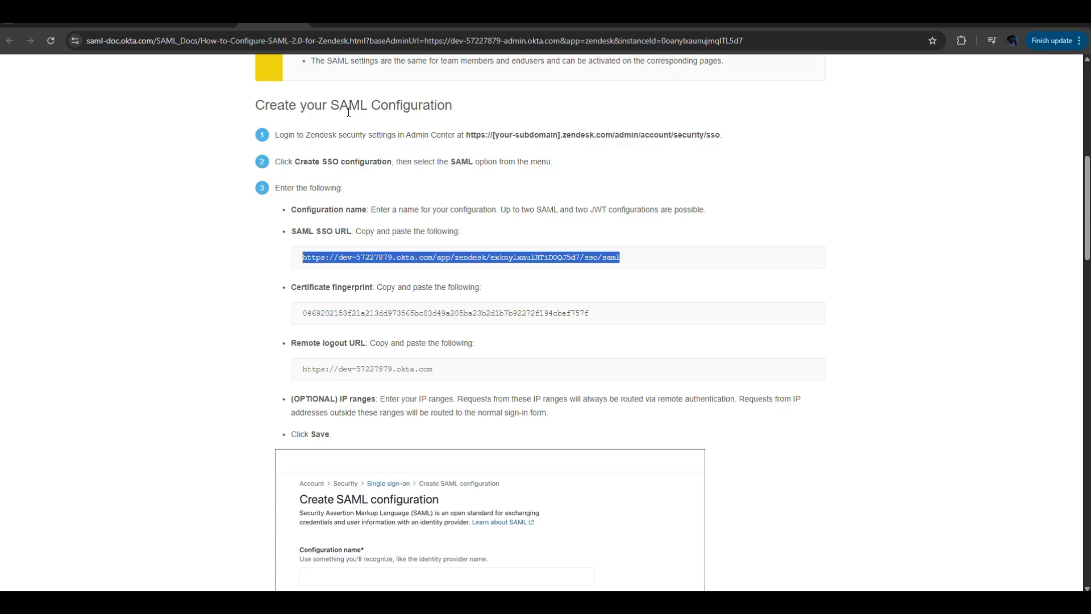
click(419, 24)
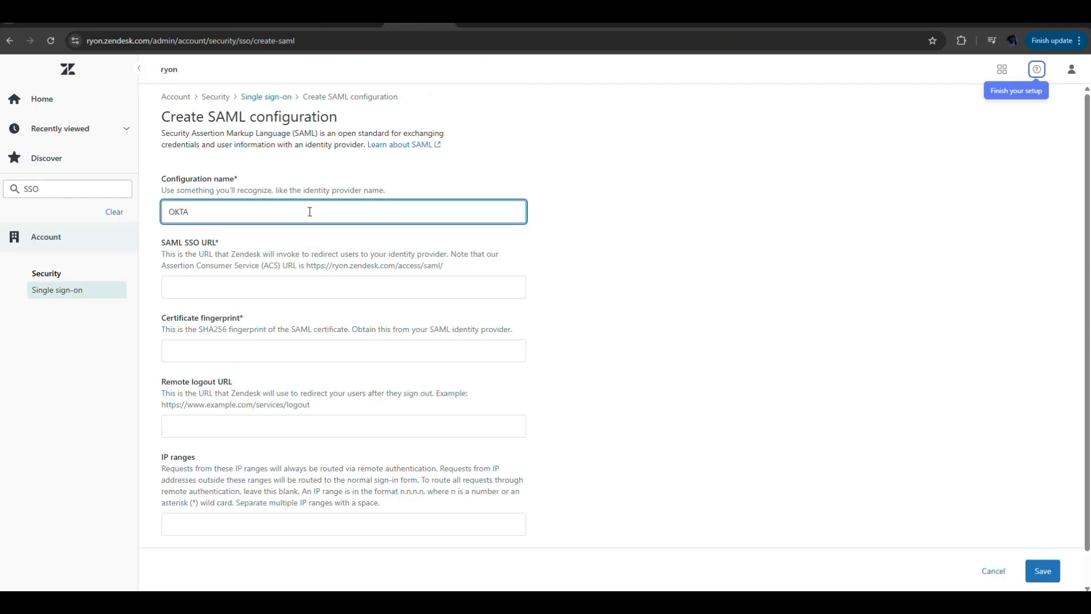
click(255, 288)
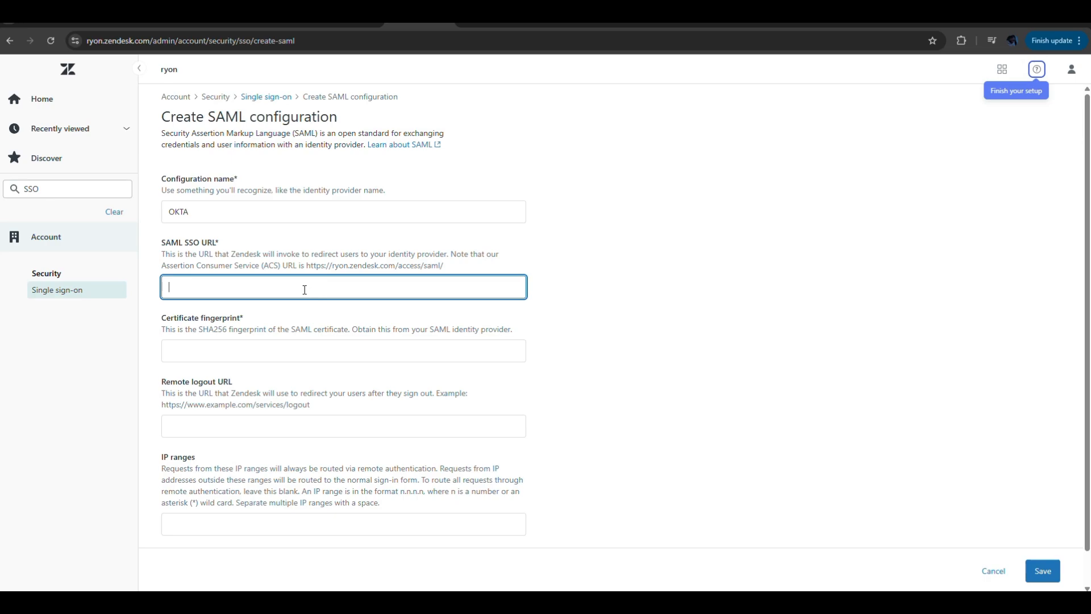
key(ctrl+v)
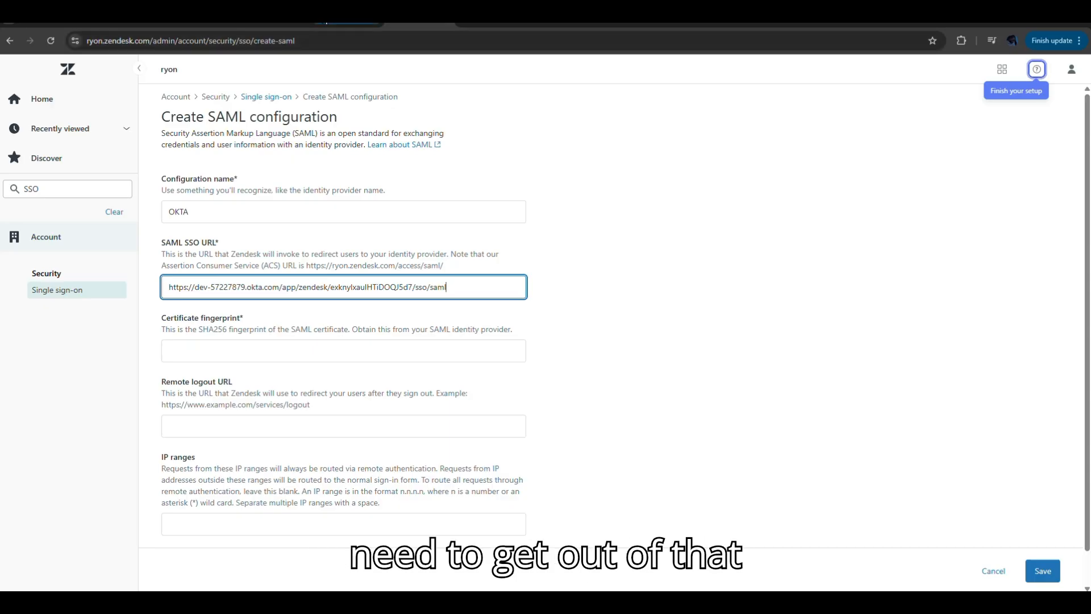
- Copy the certificate fingerprint from Okta's setup guide into the Zendesk SAML configuration
click(326, 23)
click(278, 22)
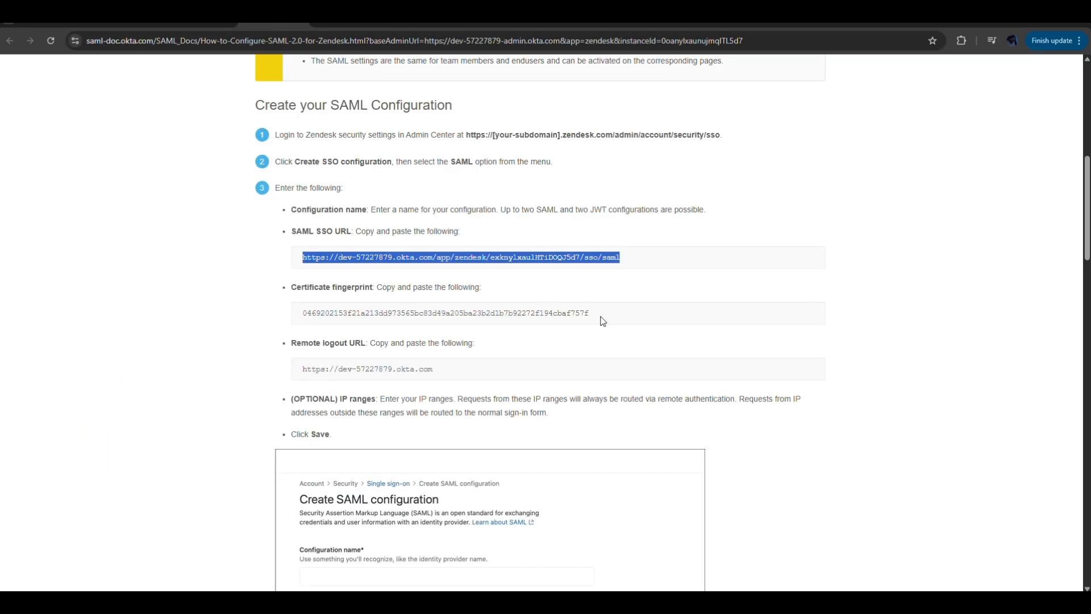
drag(597, 316, 261, 317)
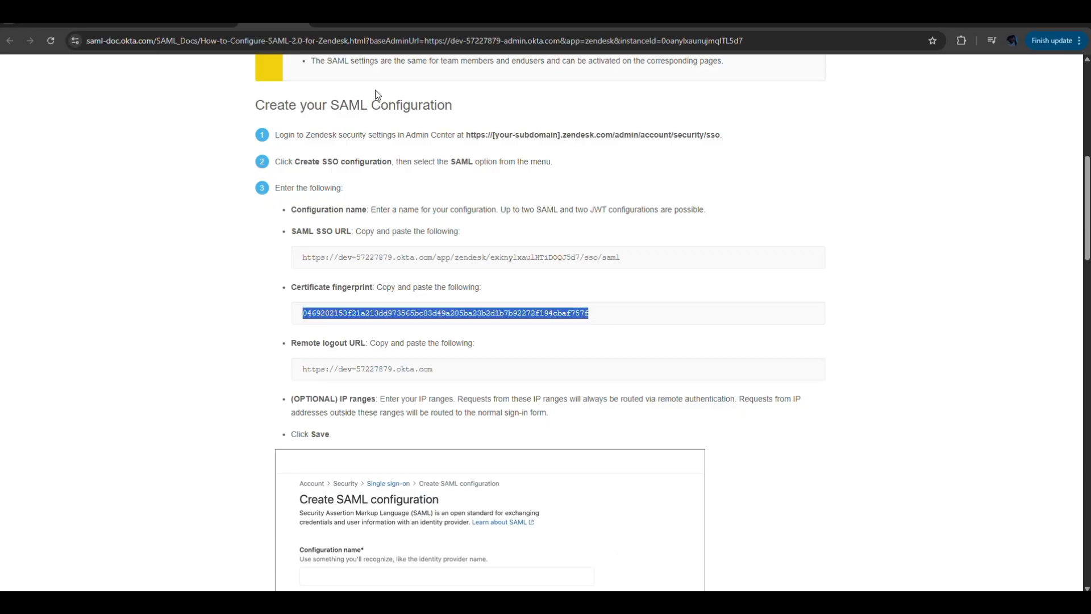
click(401, 26)
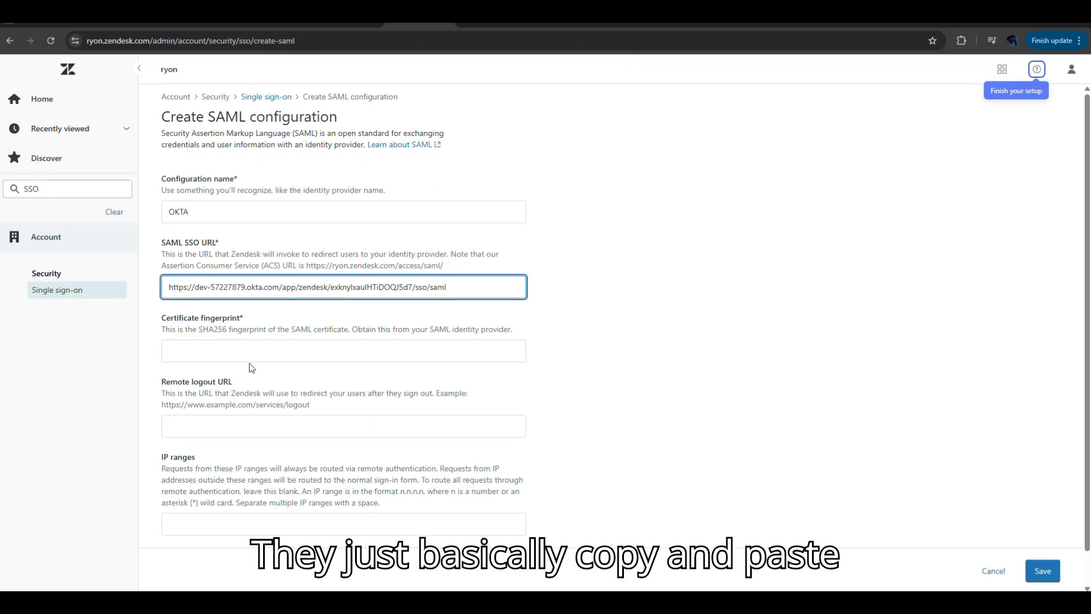
click(263, 348)
key(ctrl+v)
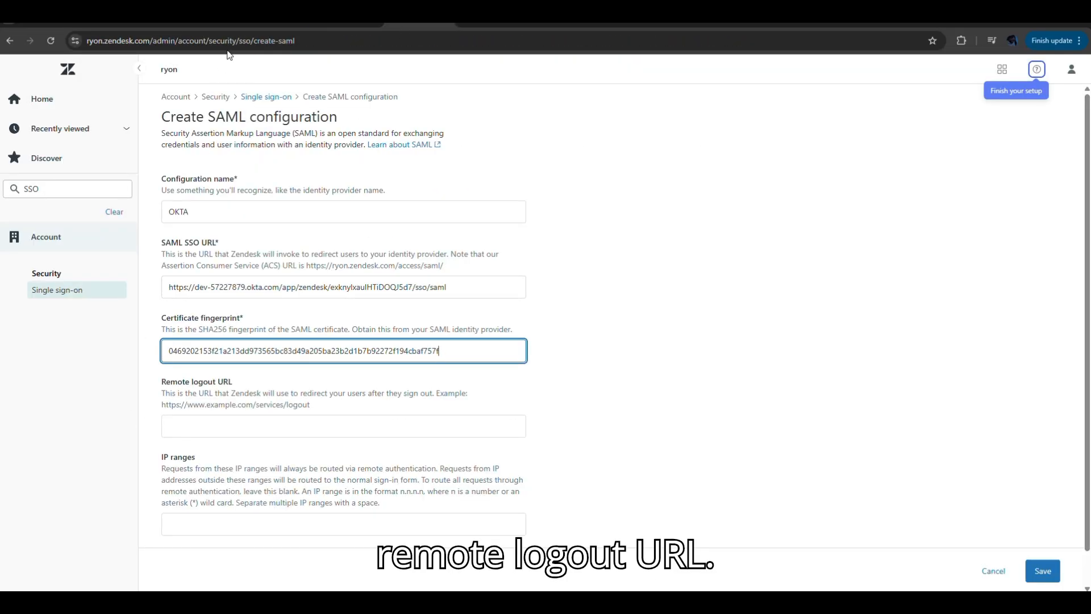
click(270, 27)
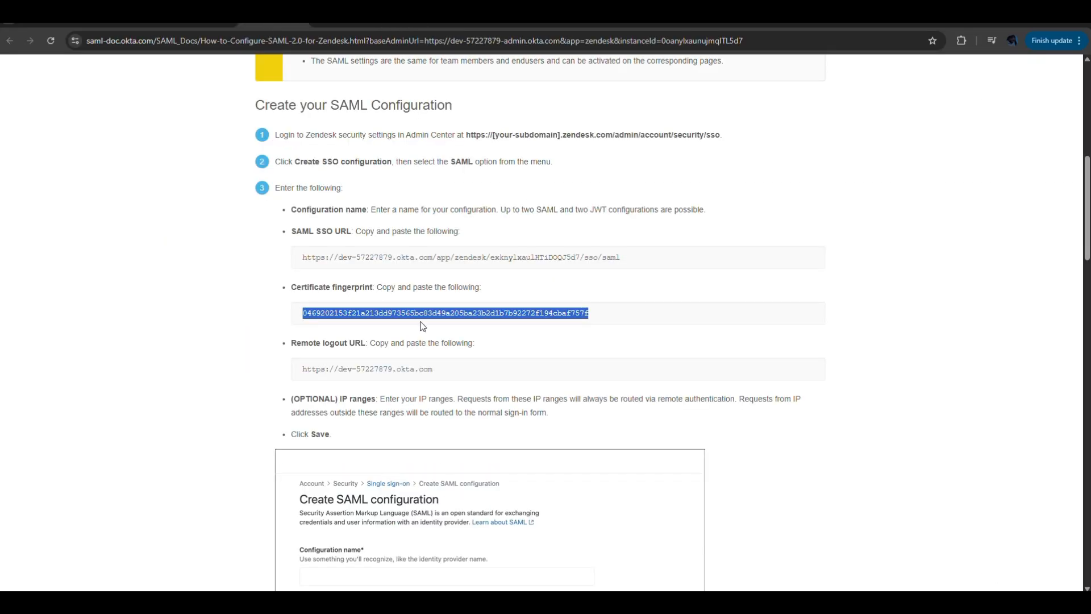
drag(435, 370, 274, 366)
key(ctrl+c)
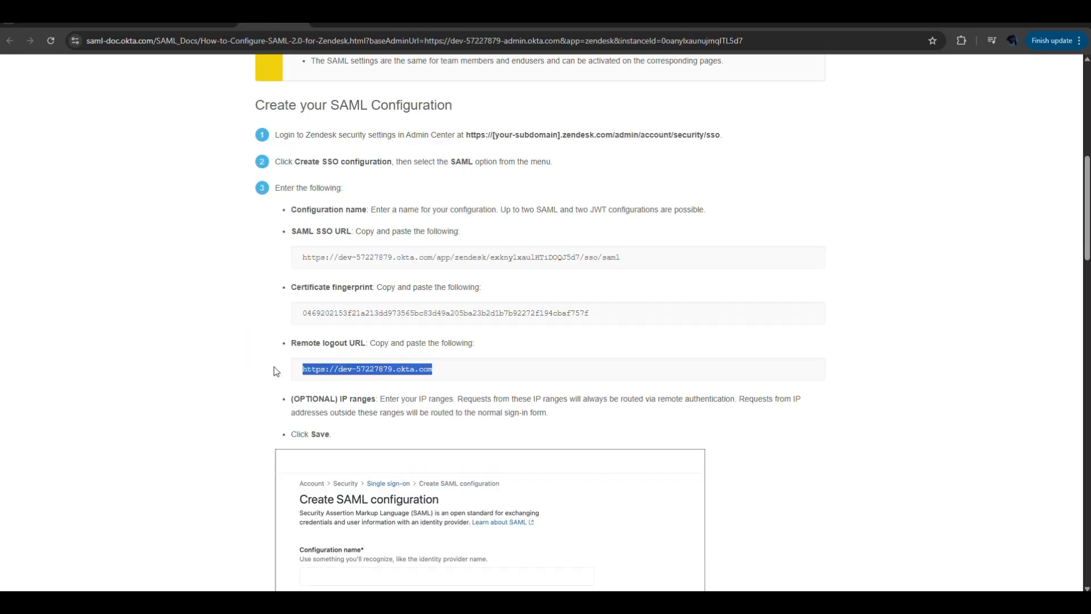
click(412, 24)
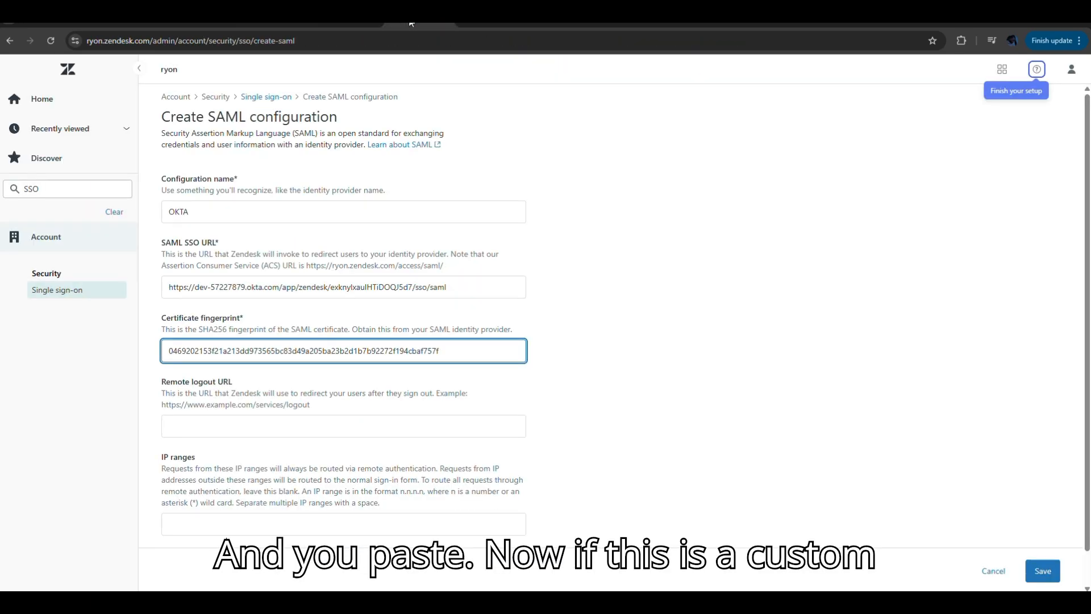
click(266, 426)
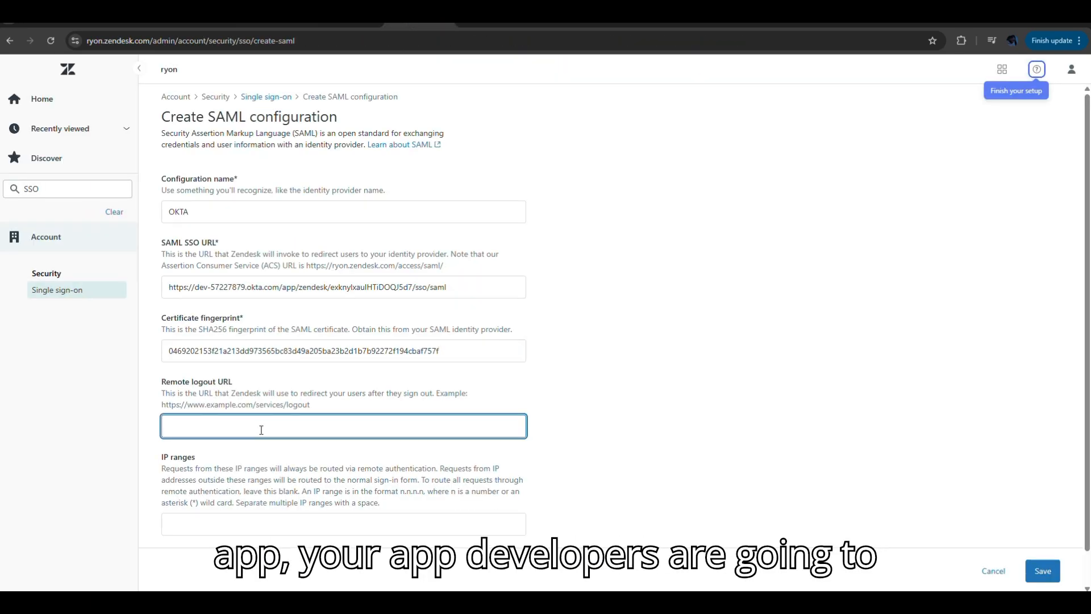
key(ctrl+v)
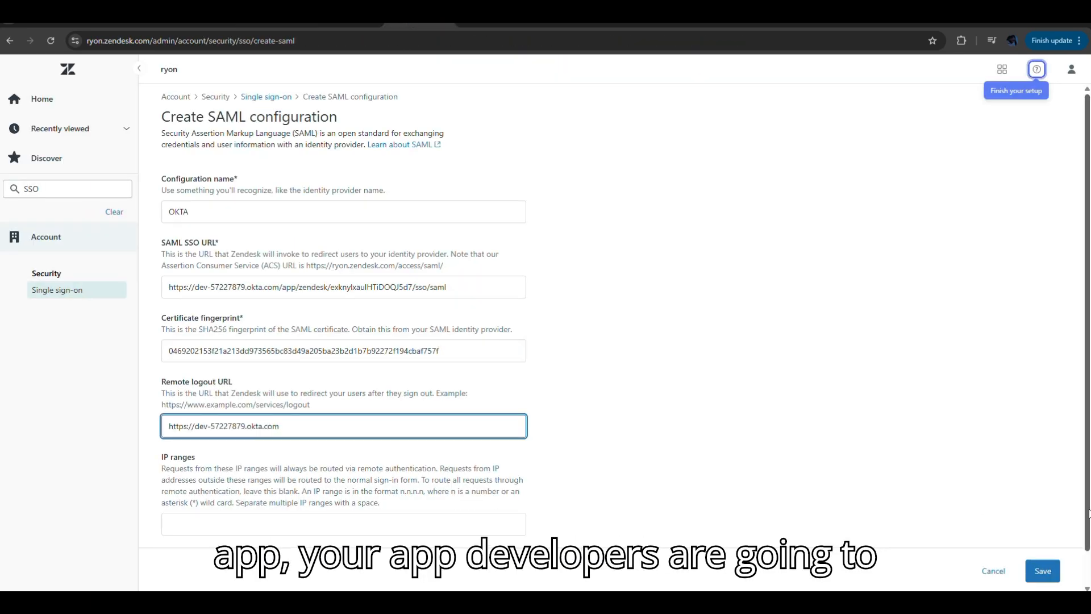
- Check the guide's remaining instructions, then save the OKTA SAML configuration in Zendesk with the IP ranges left blank
scroll(625, 341, down, 1)
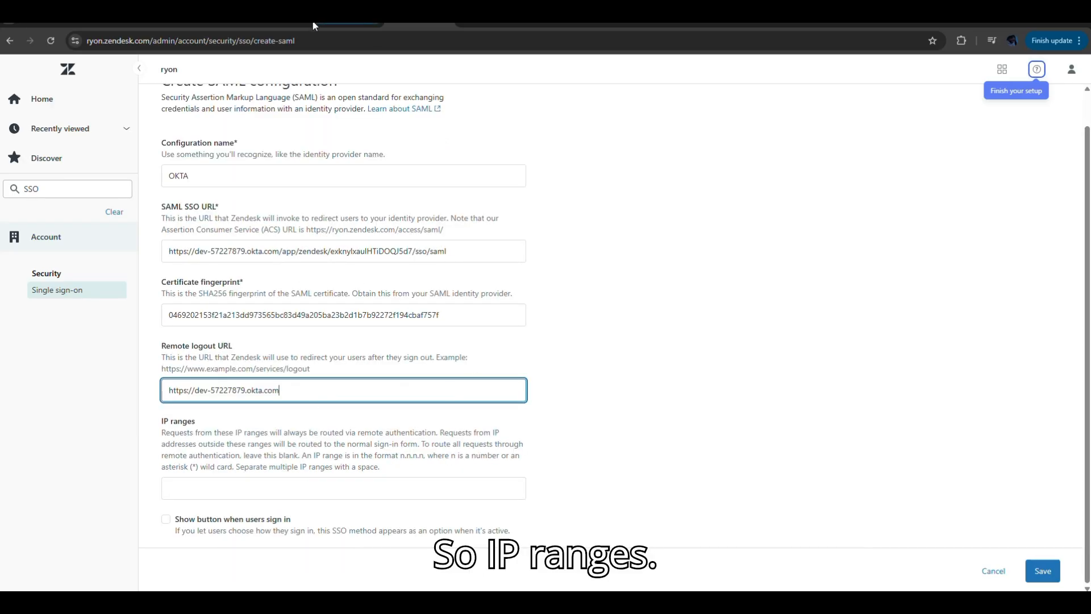
click(327, 24)
click(282, 24)
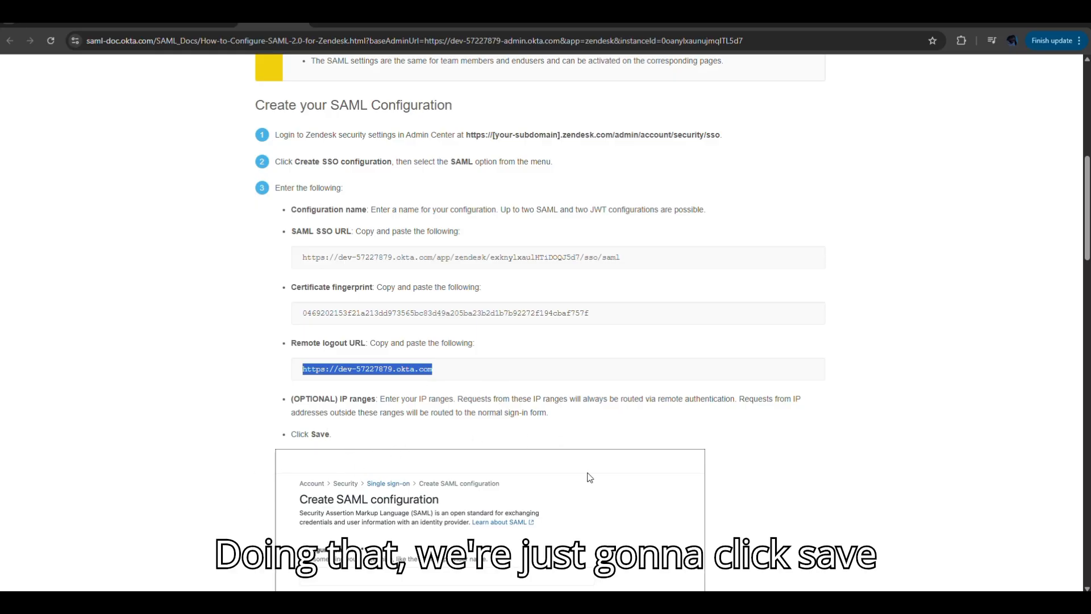
drag(1087, 246, 1087, 308)
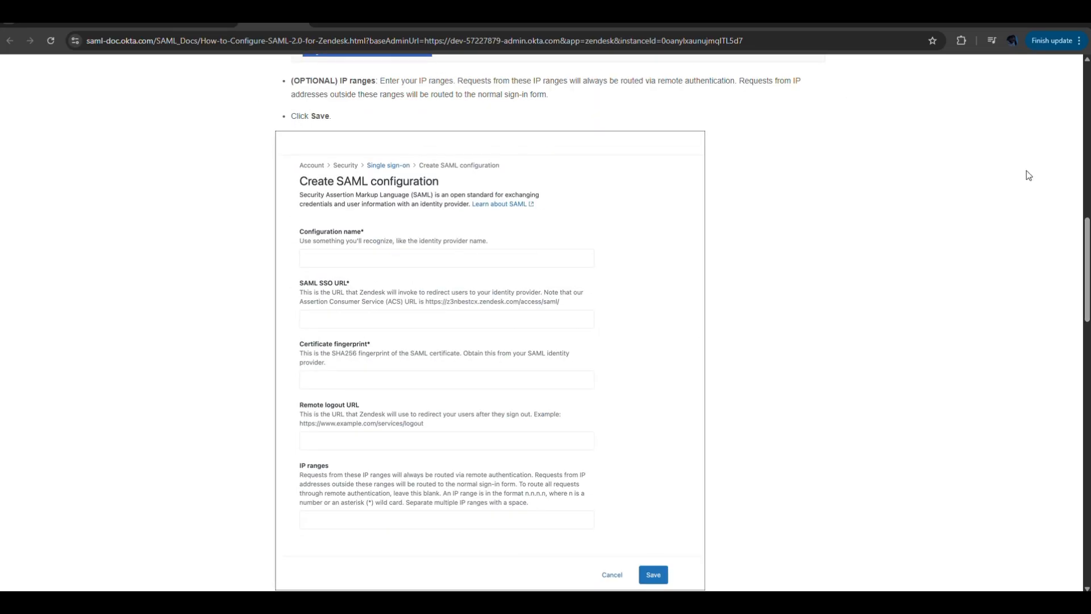
scroll(530, 75, down, 7)
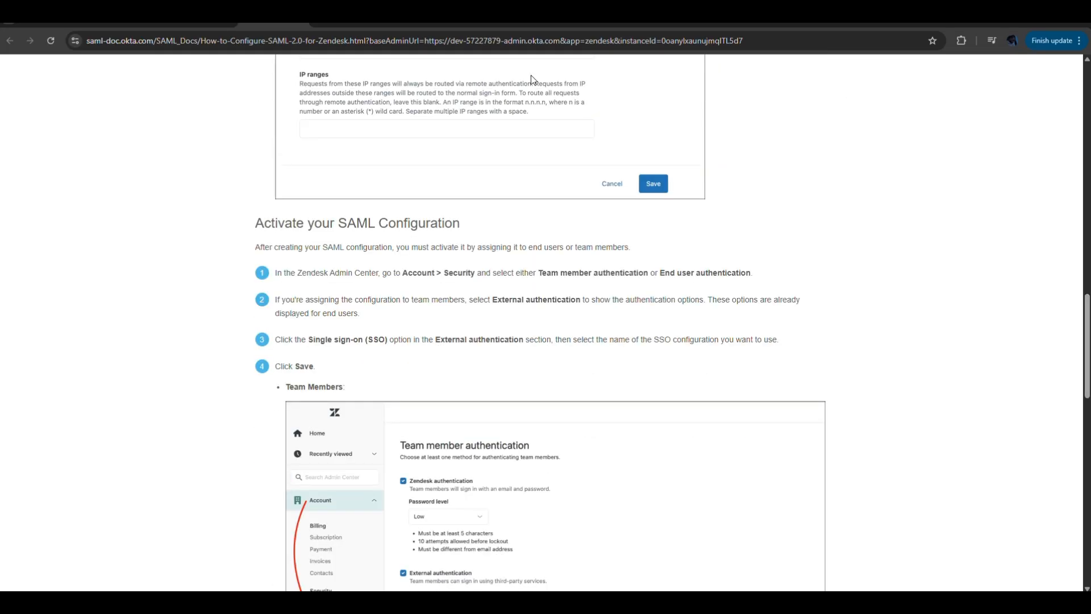
click(401, 25)
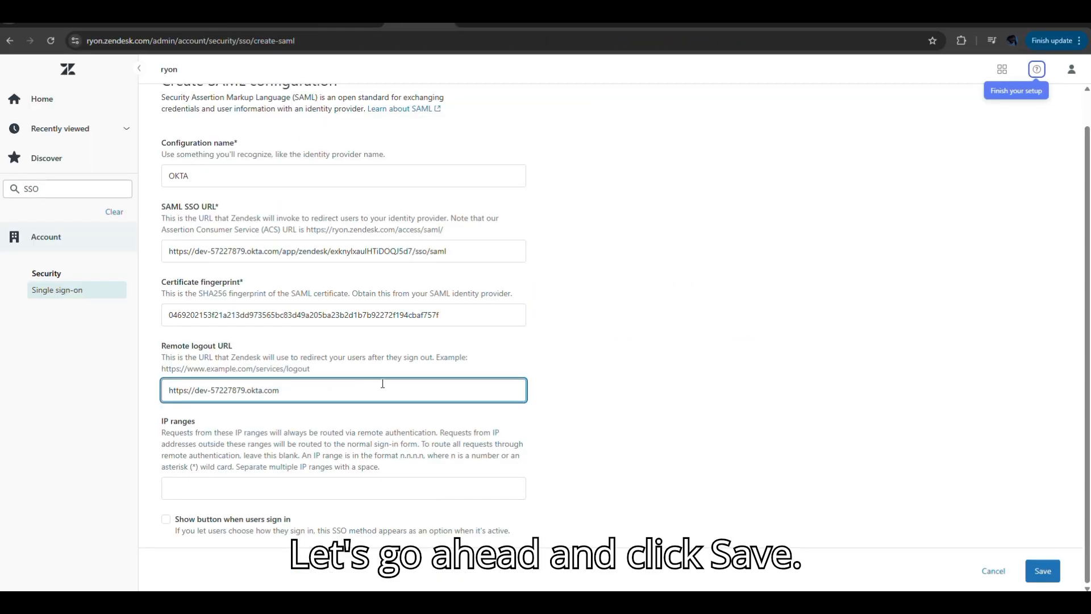
click(1049, 576)
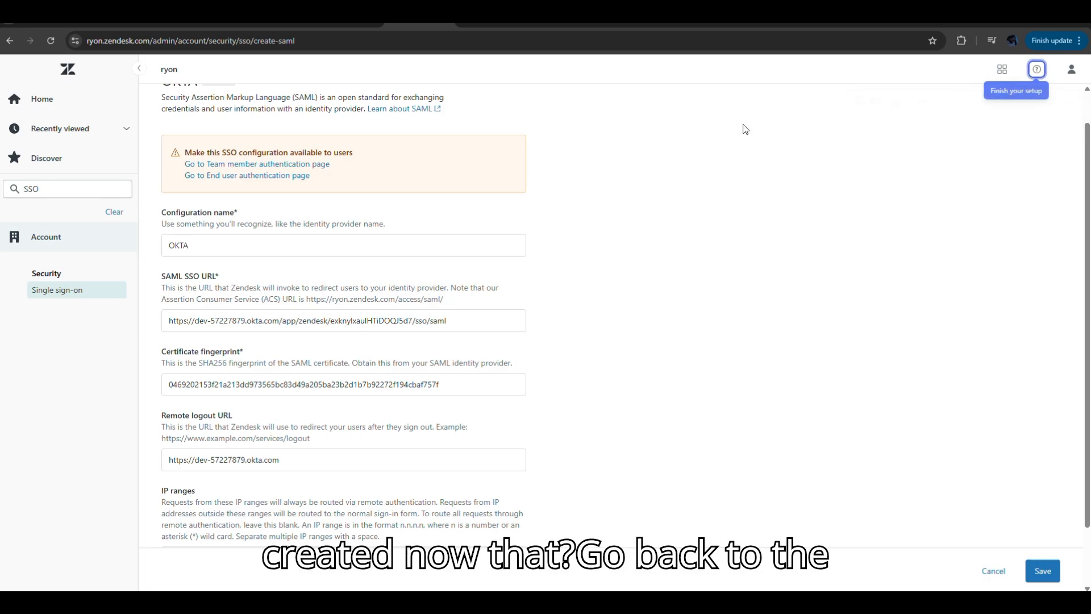
- Review the guide's instructions for activating the SAML configuration, then return to the saved OKTA configuration in Zendesk
click(259, 24)
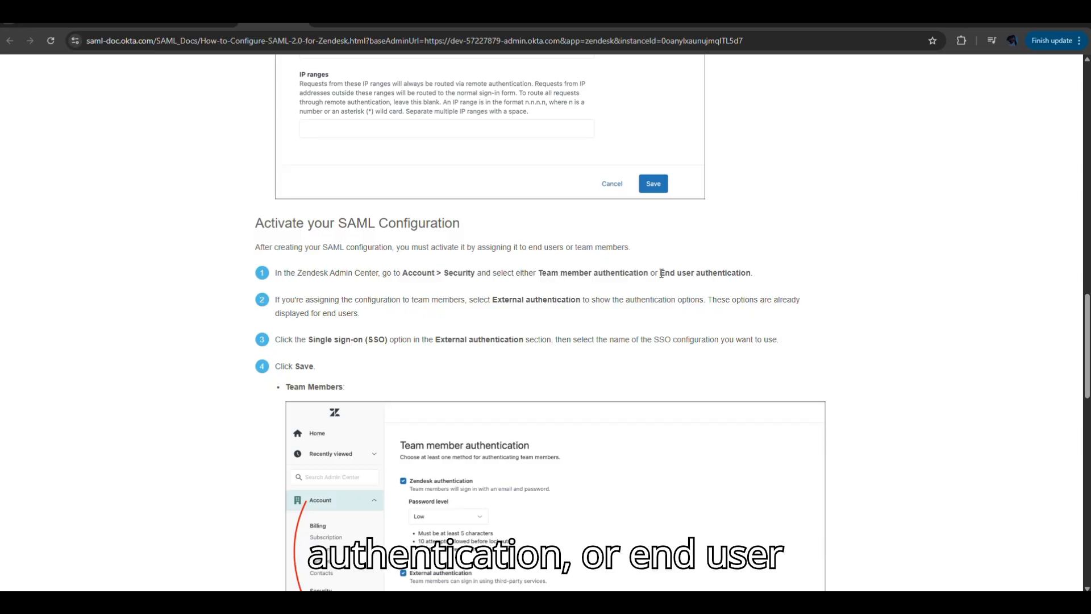
click(413, 24)
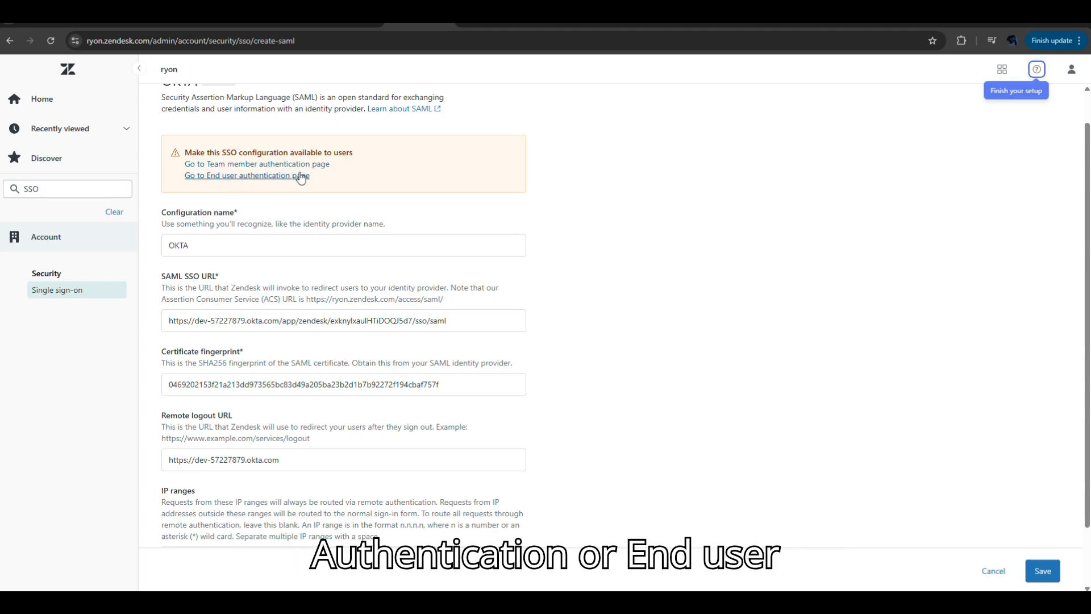
- View the End user authentication settings for the OKTA configuration and check them against the activation instructions in Okta's setup guide
click(264, 176)
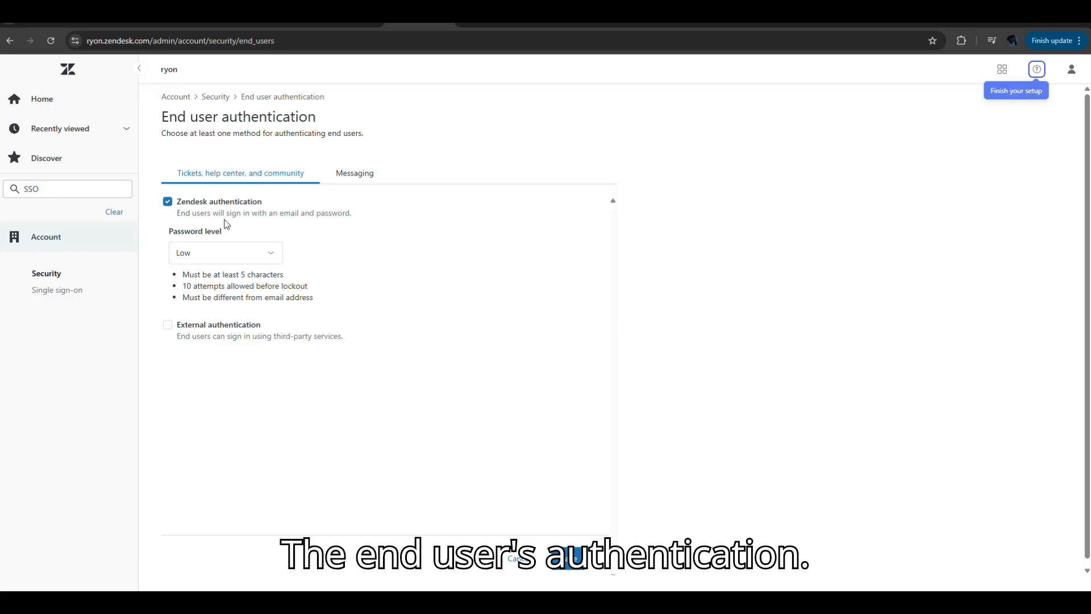
click(278, 17)
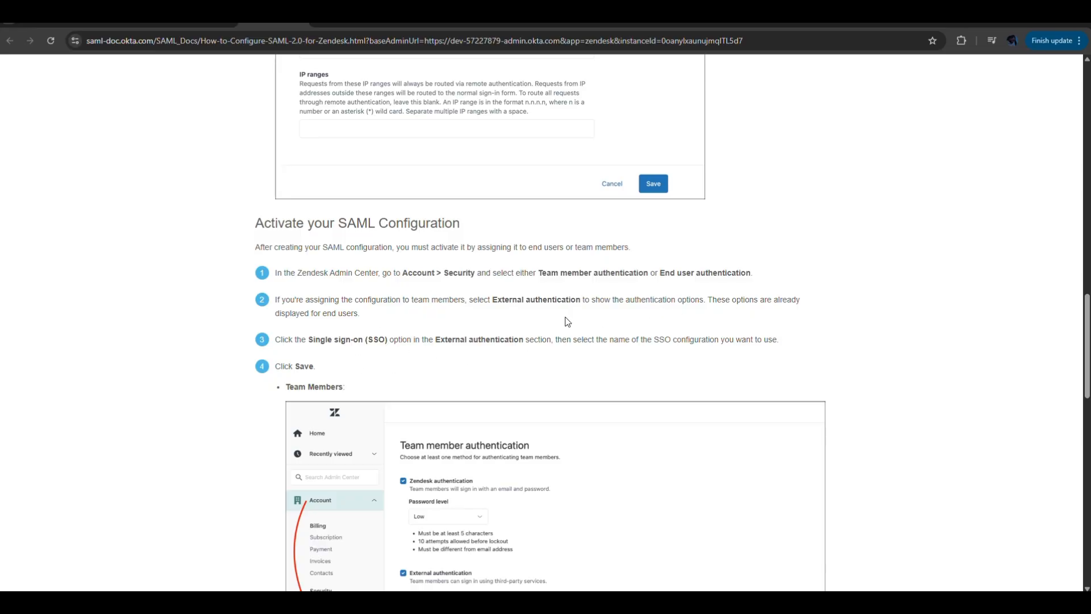
click(408, 24)
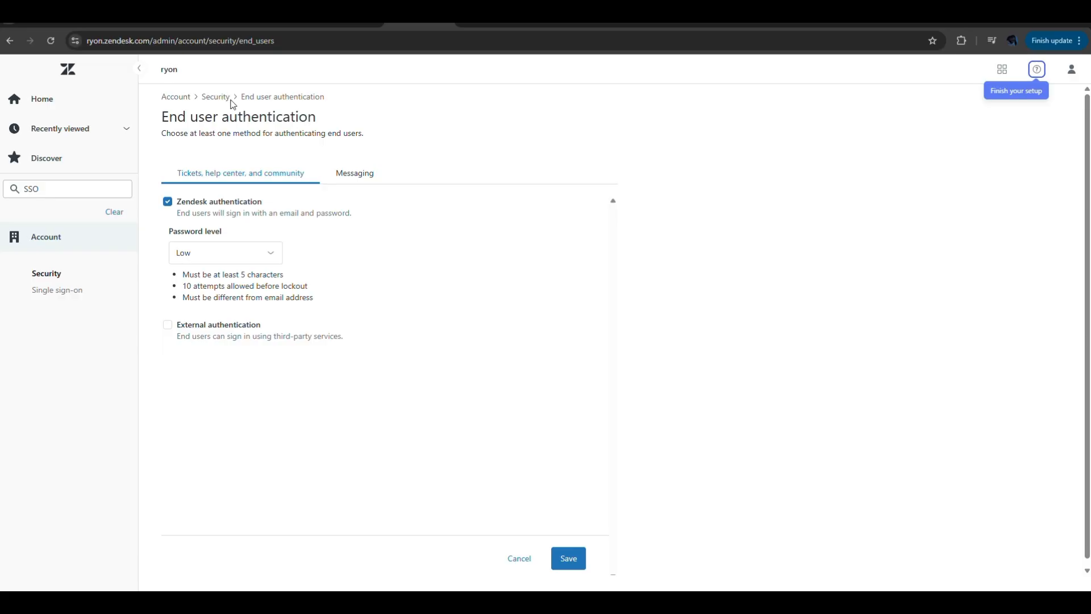
- Return to the saved OKTA single sign-on configuration and follow its link to the Team member authentication page
click(10, 41)
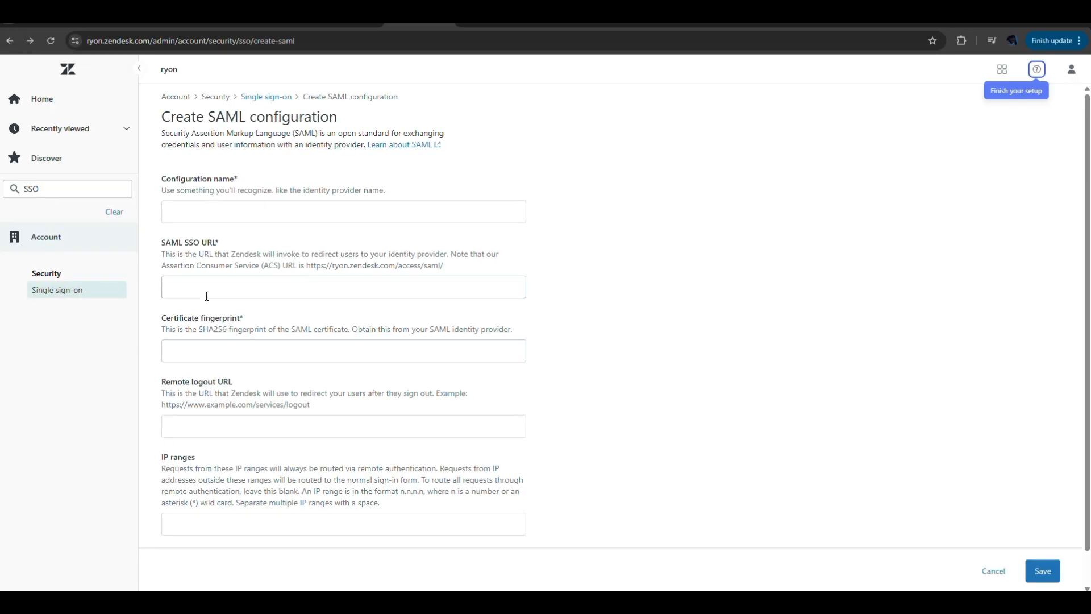
click(55, 292)
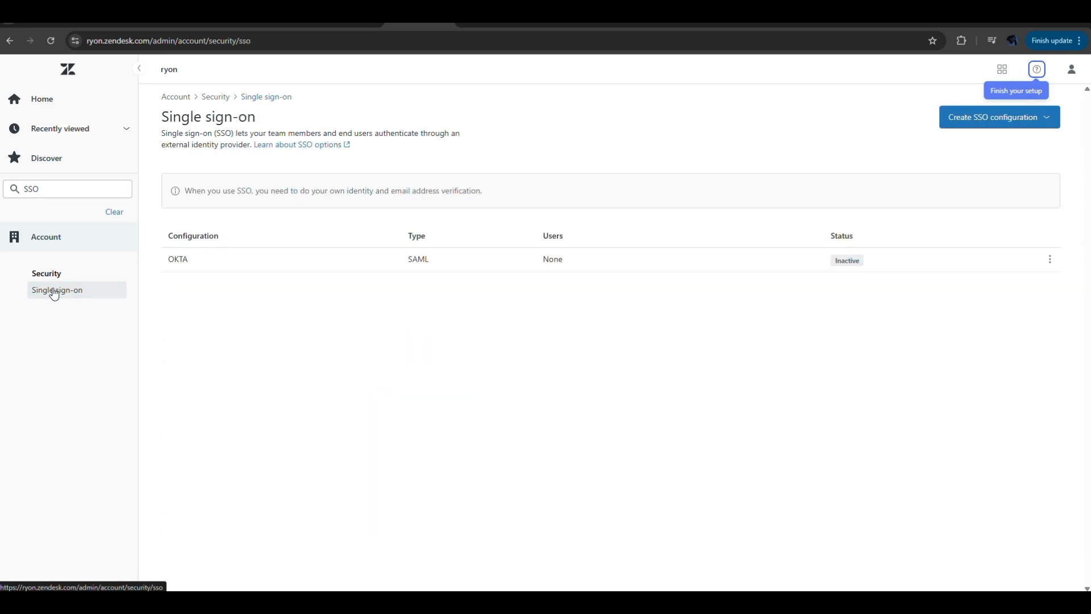
click(176, 260)
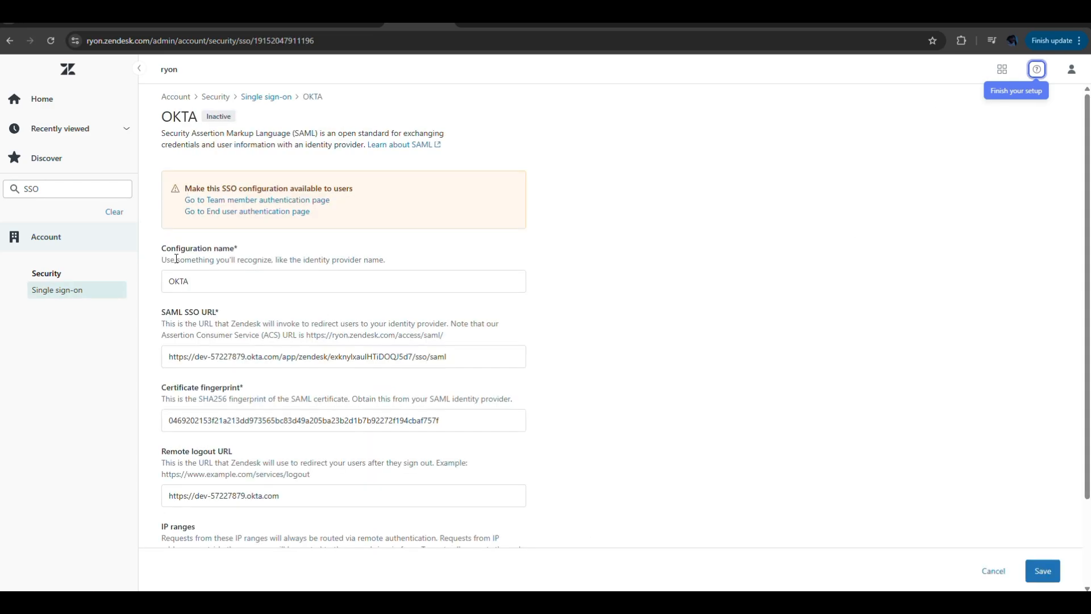
click(254, 201)
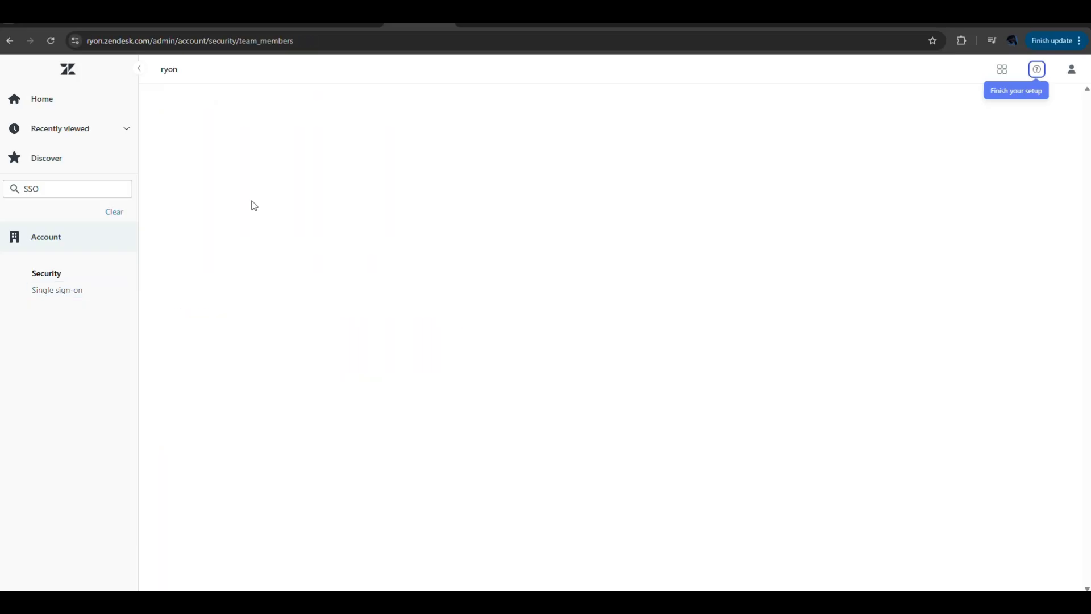
- Set the team members' password level to Medium and enable External authentication
click(274, 218)
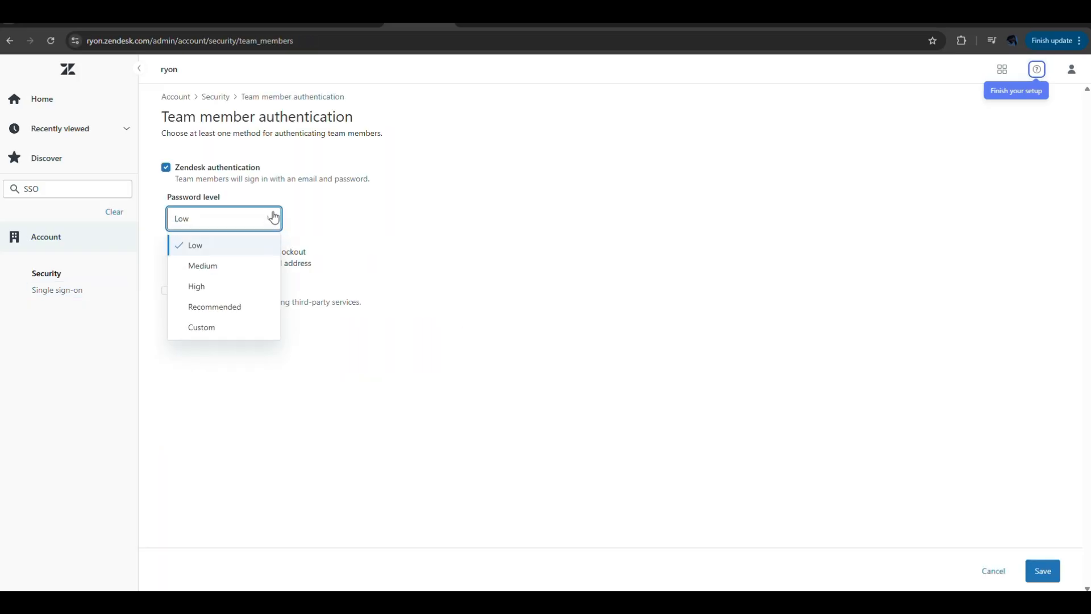
click(206, 269)
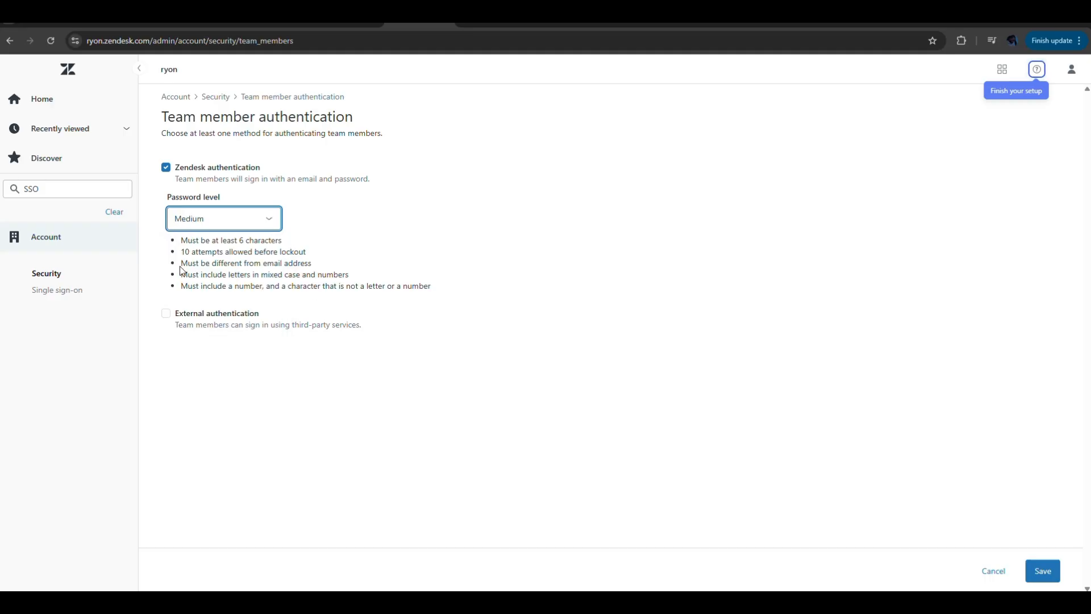
click(170, 317)
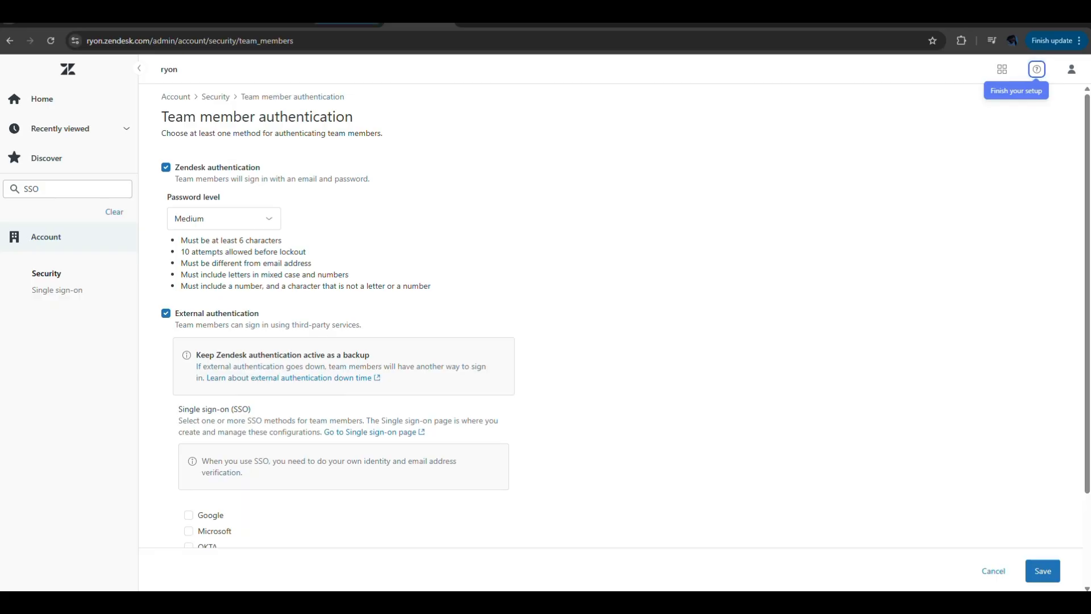
- Following the guide, select OKTA as the team members' SSO method with Redirect to SSO, then save the authentication settings
click(273, 14)
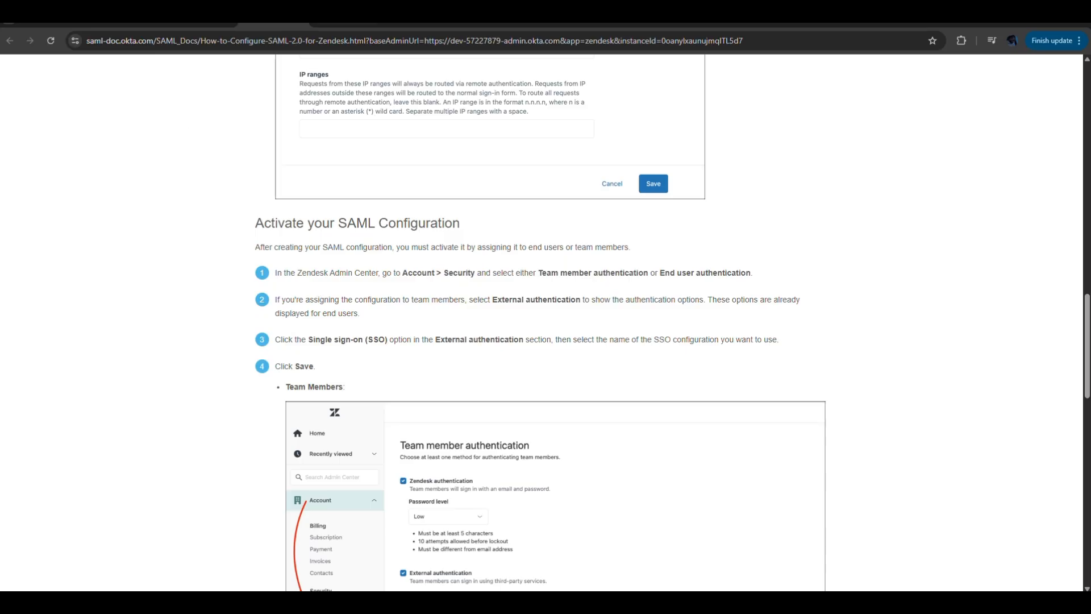
click(403, 24)
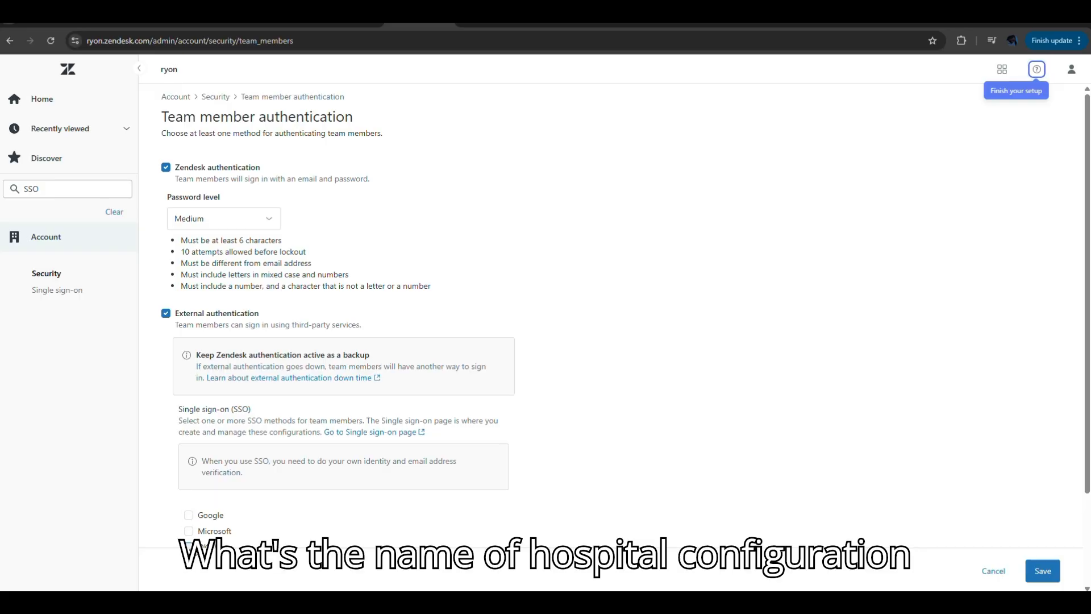
scroll(673, 516, down, 2)
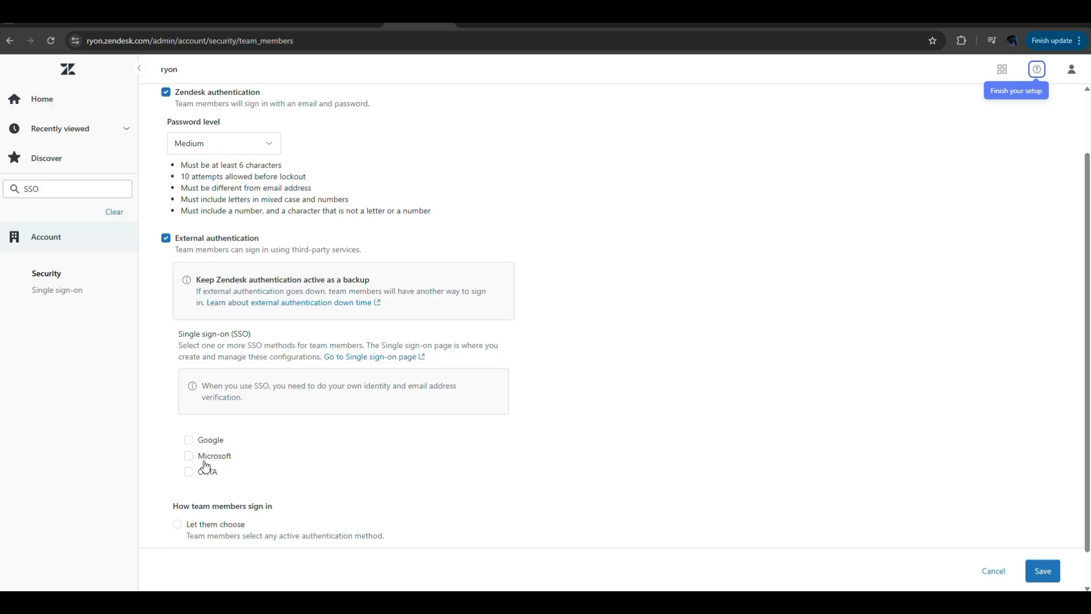
click(188, 473)
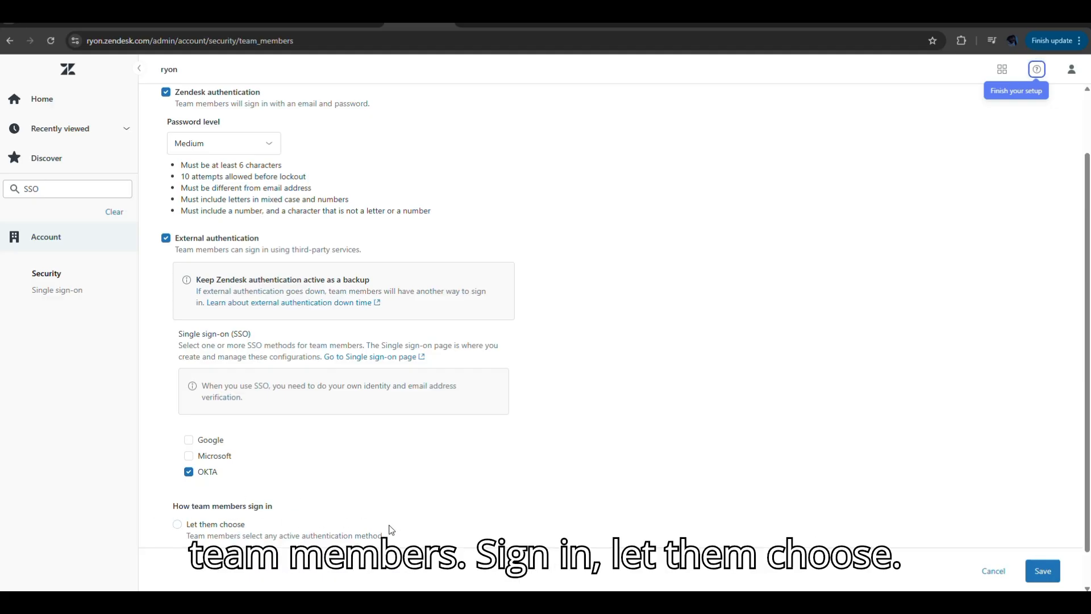
scroll(1088, 479, down, 1)
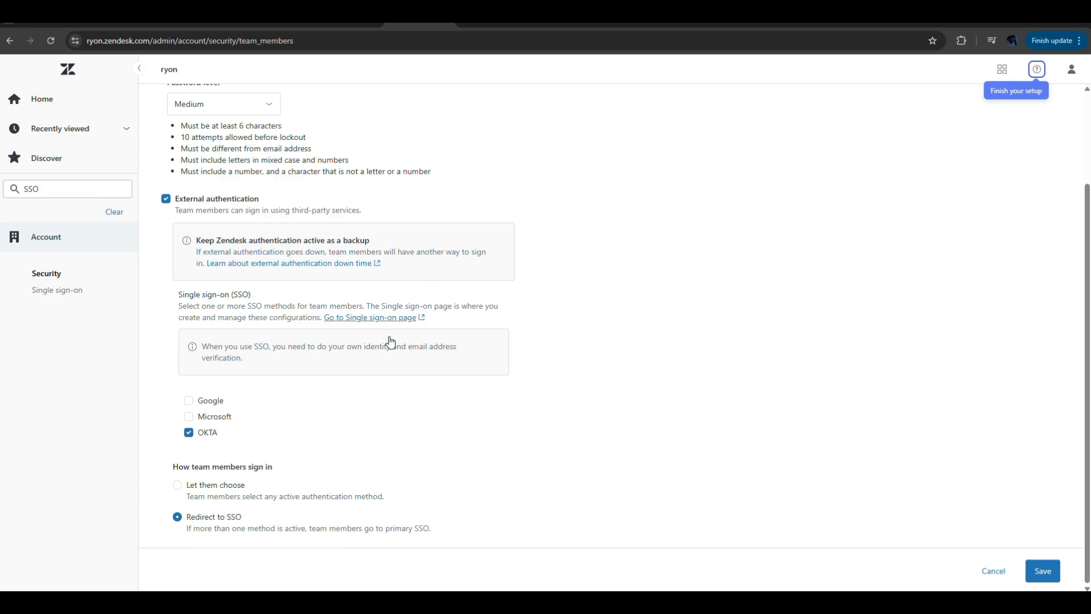
click(1043, 571)
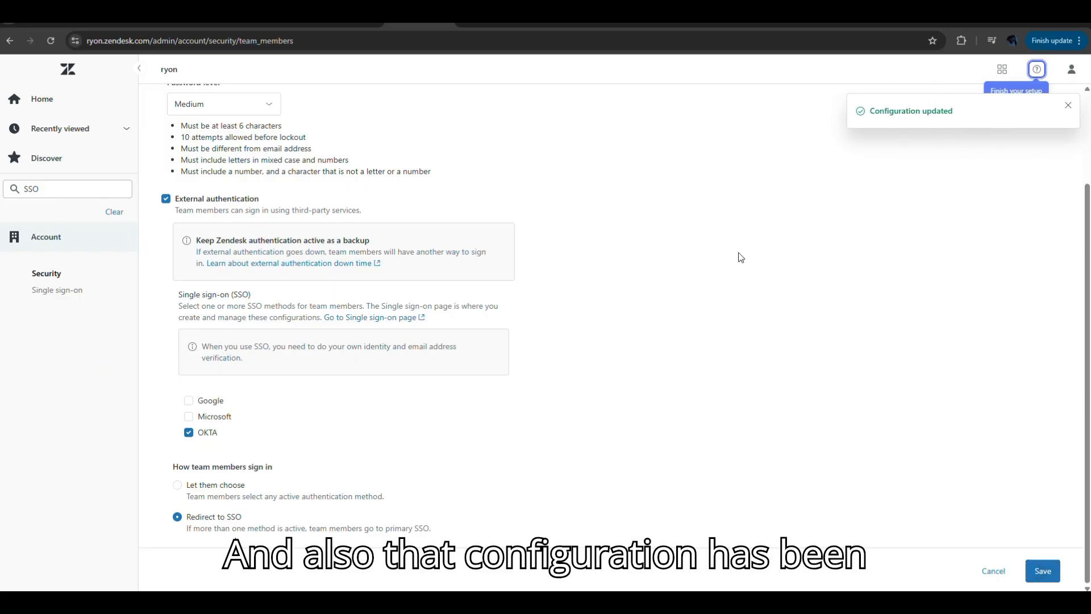
- Review the rest of Okta's setup guide, covering the team member and end user activation examples and the closing notes
click(273, 24)
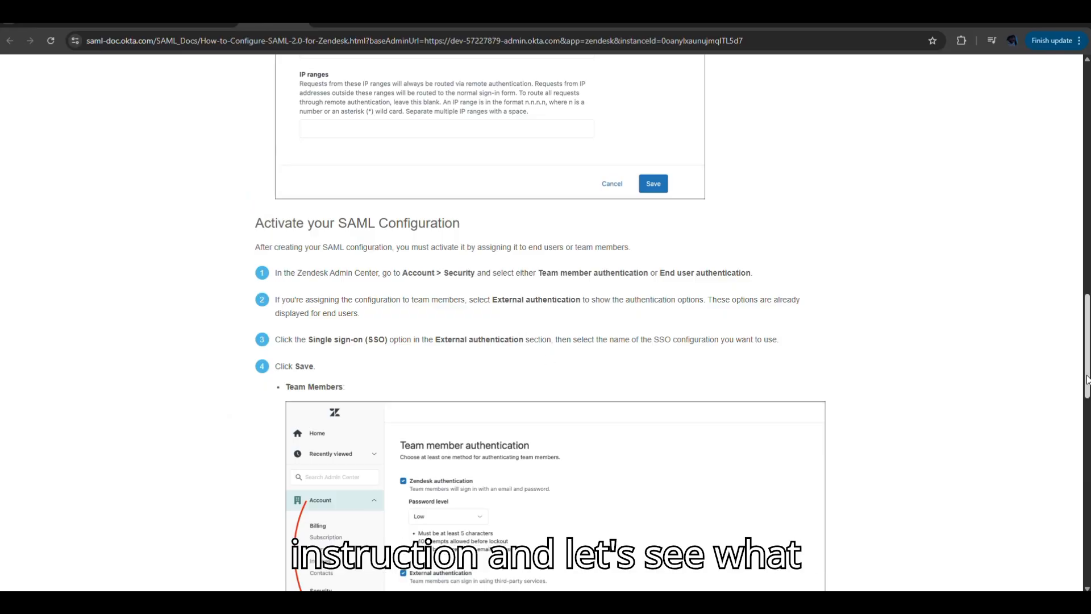
scroll(1086, 379, down, 10)
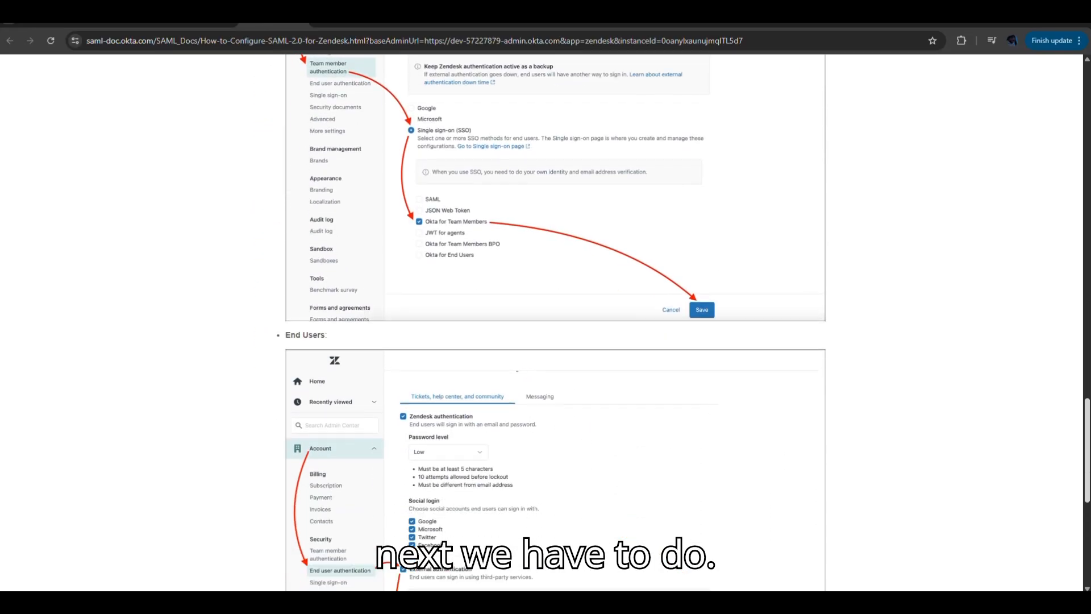
scroll(1086, 380, down, 3)
scroll(1086, 380, down, 4)
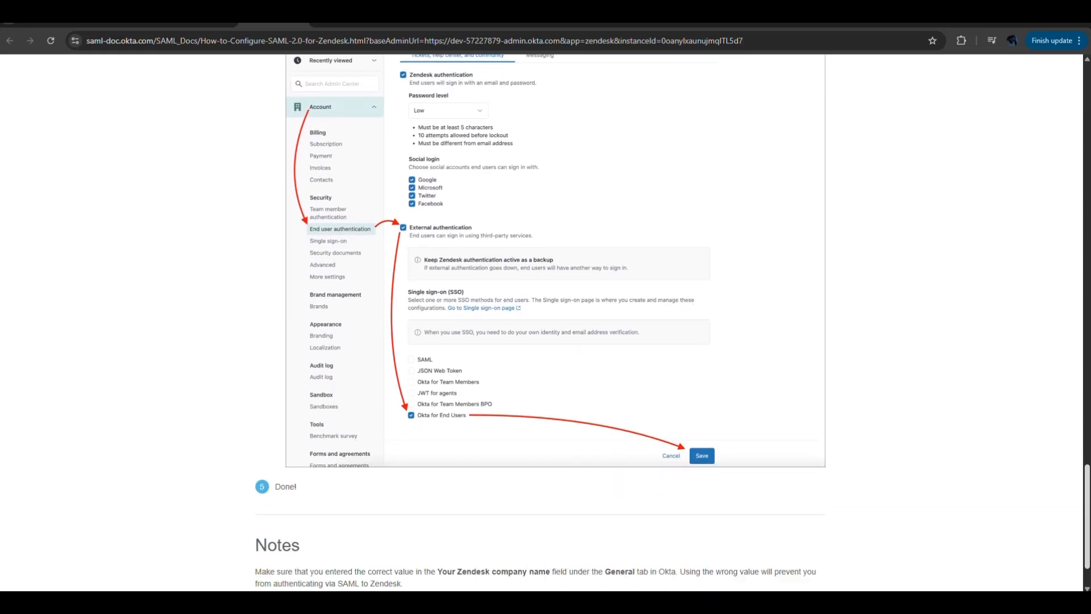
scroll(672, 320, up, 1)
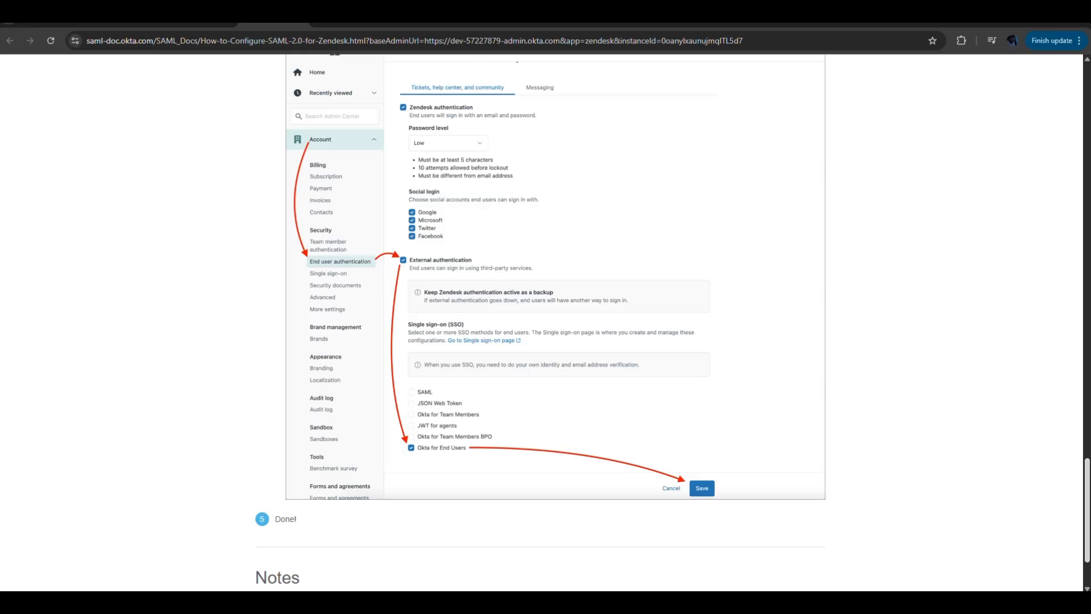
scroll(546, 322, down, 2)
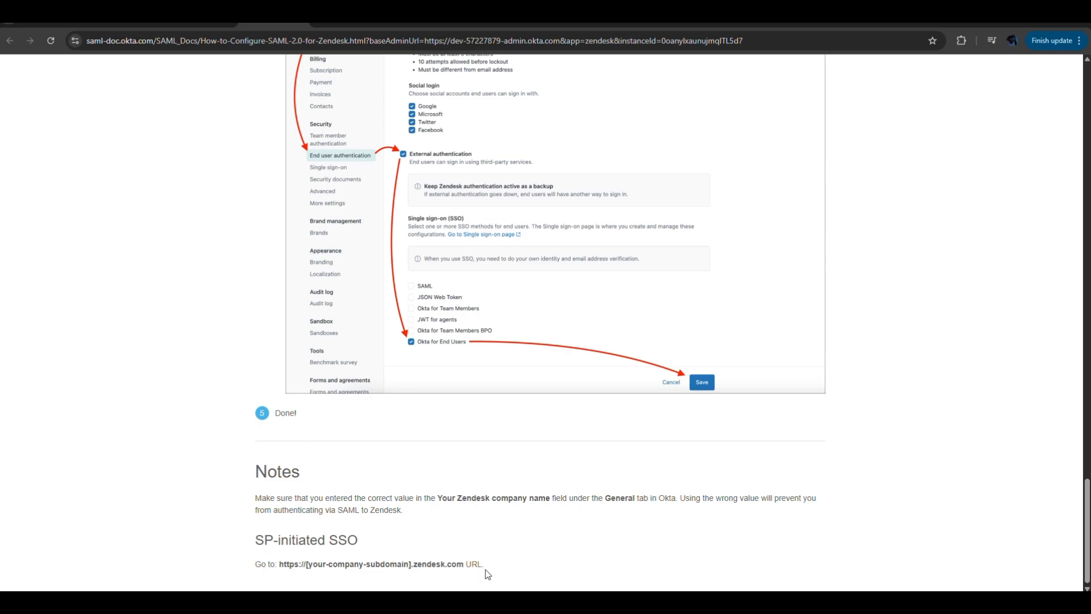
- Switch to Gmail, refresh the inbox and read the "Remote authentication activated" email from Zendesk support
click(482, 24)
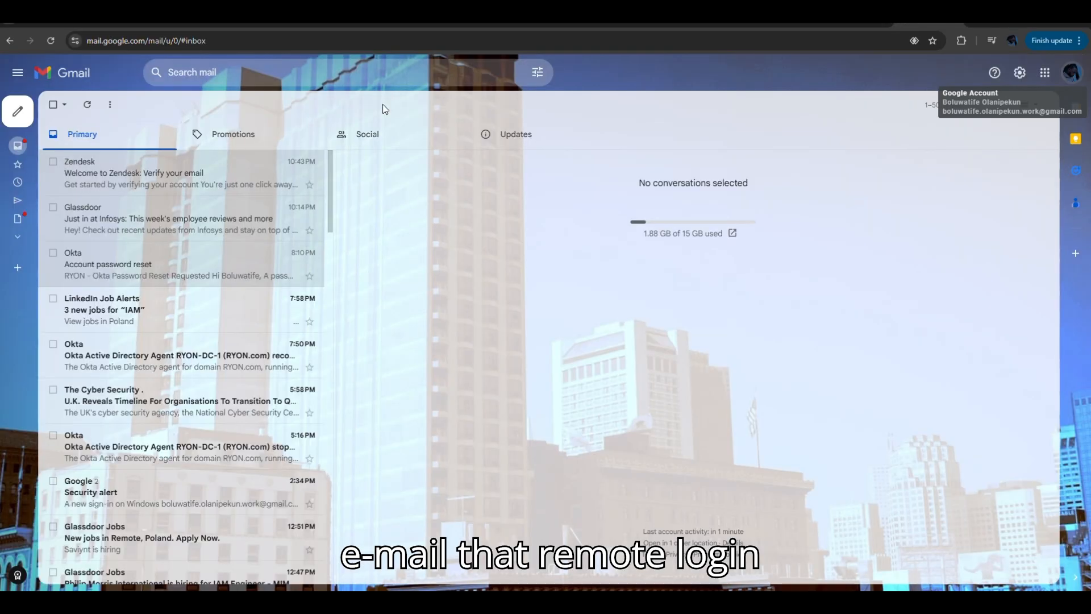
click(88, 105)
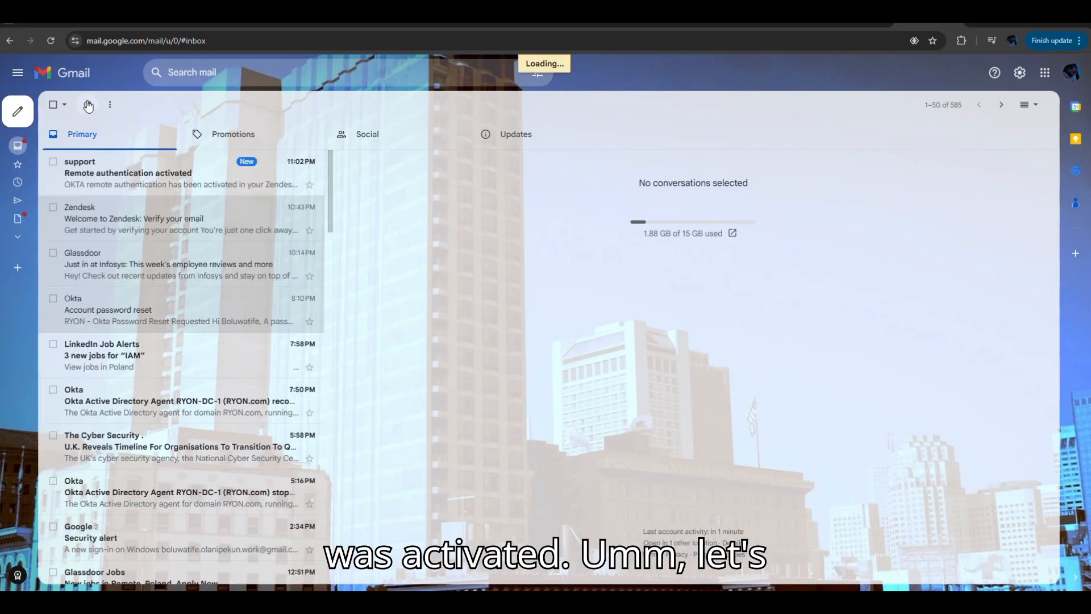
click(128, 183)
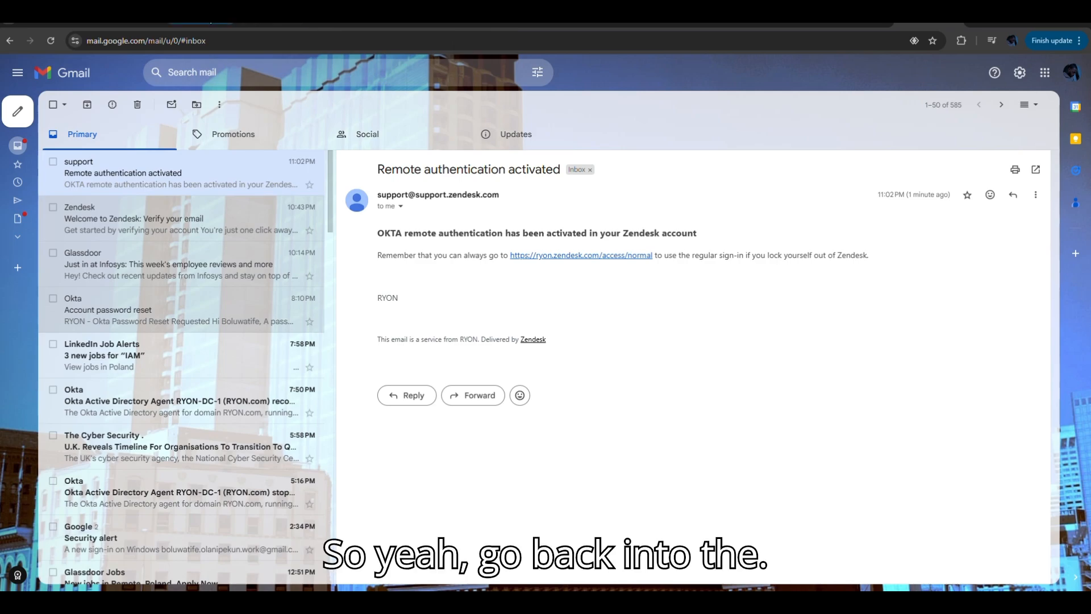
- Switch back to Okta, stay signed in, and finish adding Zendesk with SAML 2.0 and the remaining sign-on options unchanged
click(225, 23)
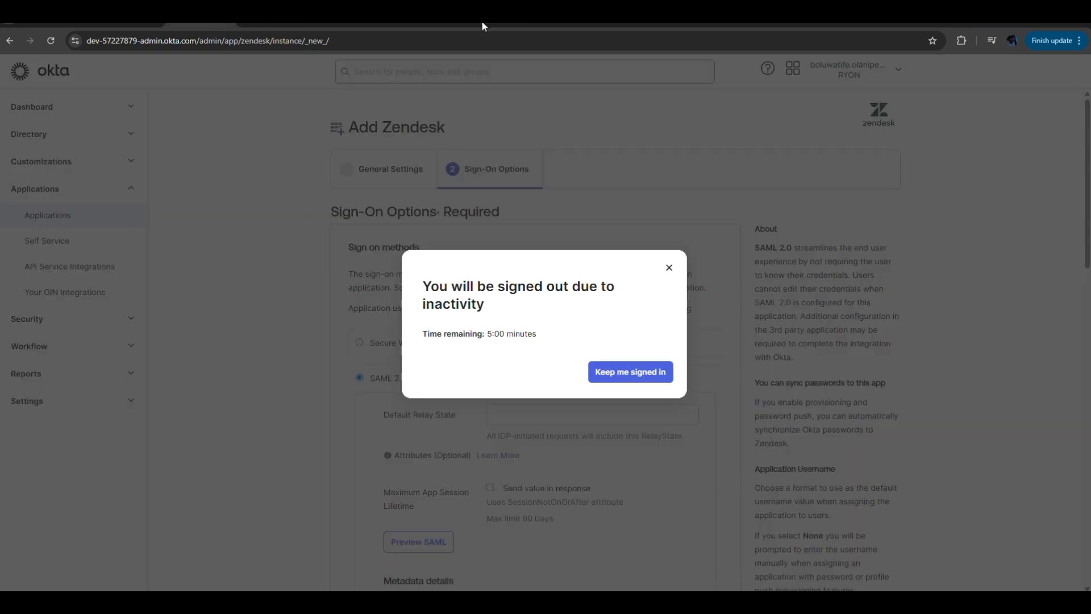
click(641, 374)
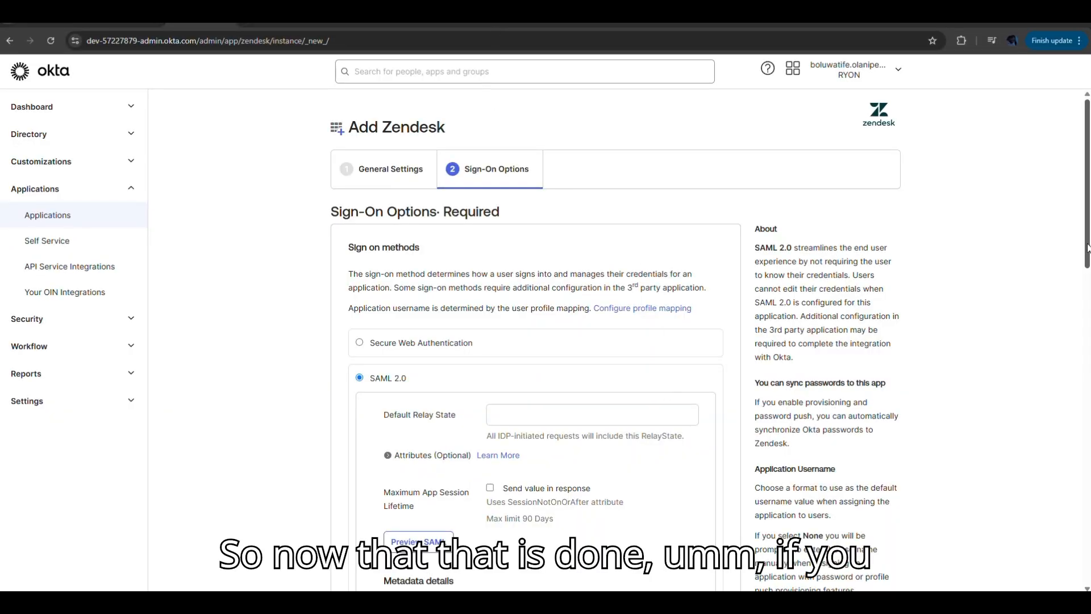
drag(1086, 244, 1075, 294)
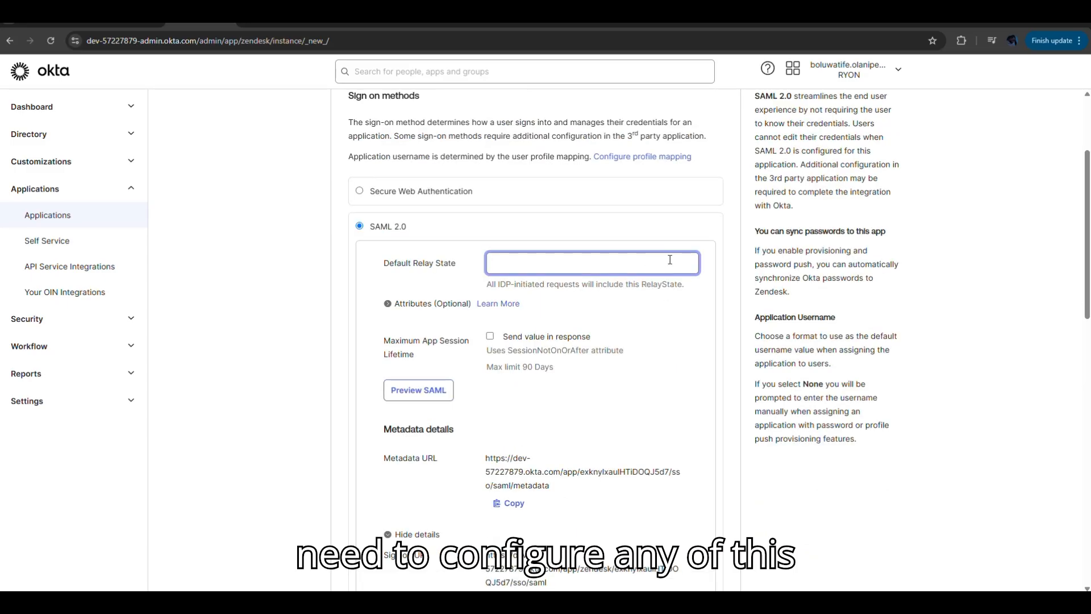
drag(1087, 290, 1060, 430)
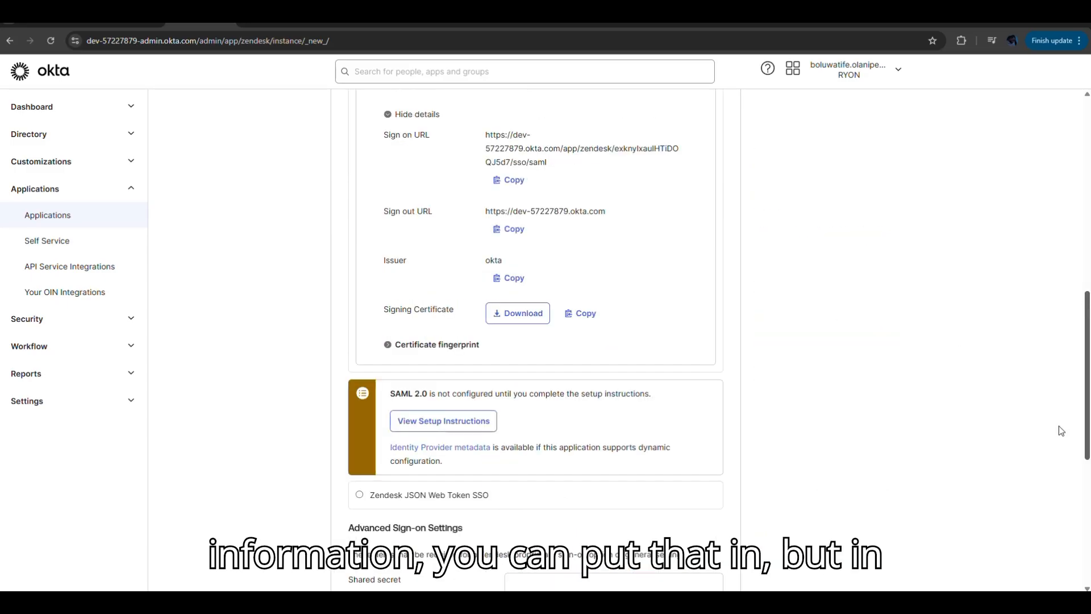
scroll(1060, 431, down, 6)
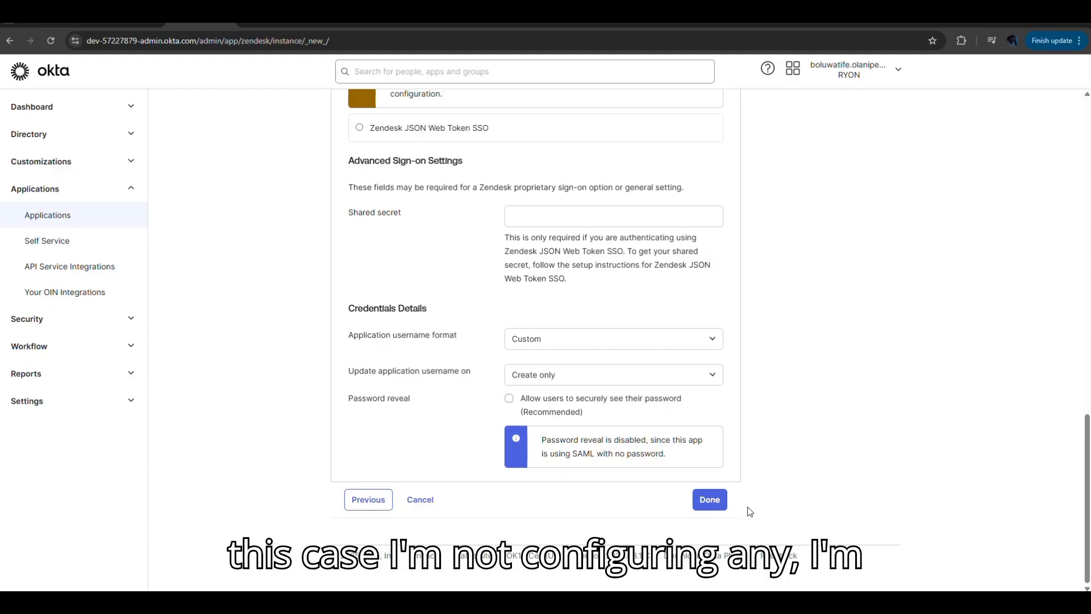
click(718, 502)
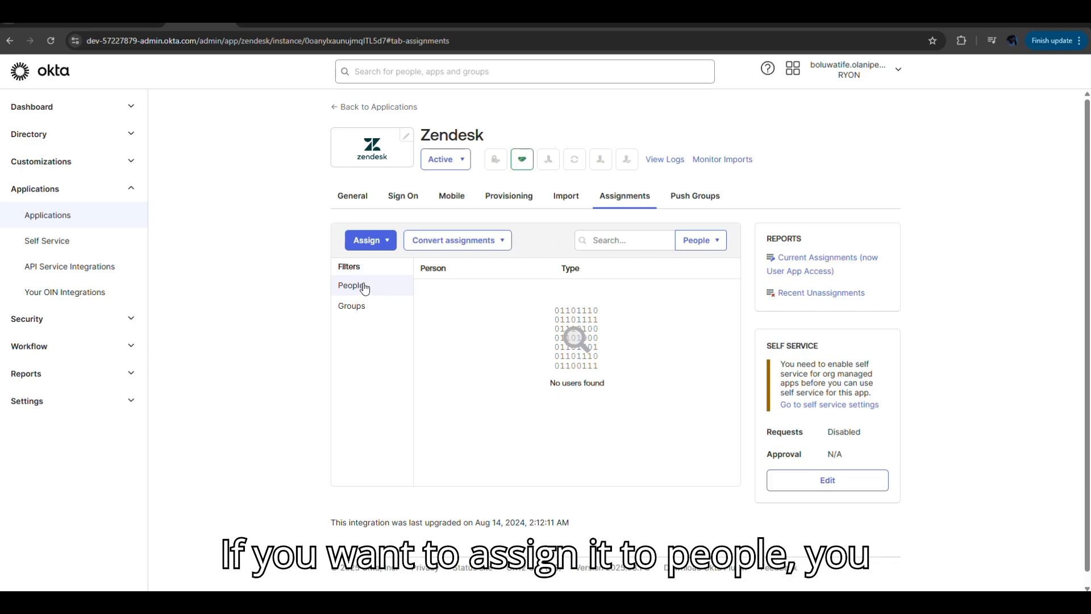
- Assign the Zendesk application to the Paris Group, finding it by searching the groups for "paris"
click(374, 241)
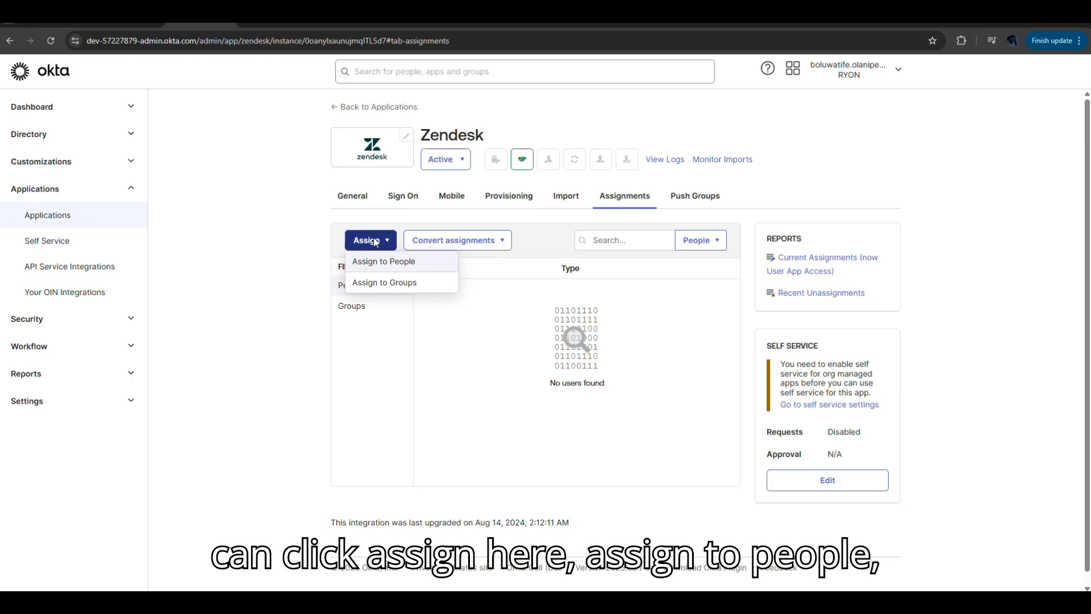
click(393, 287)
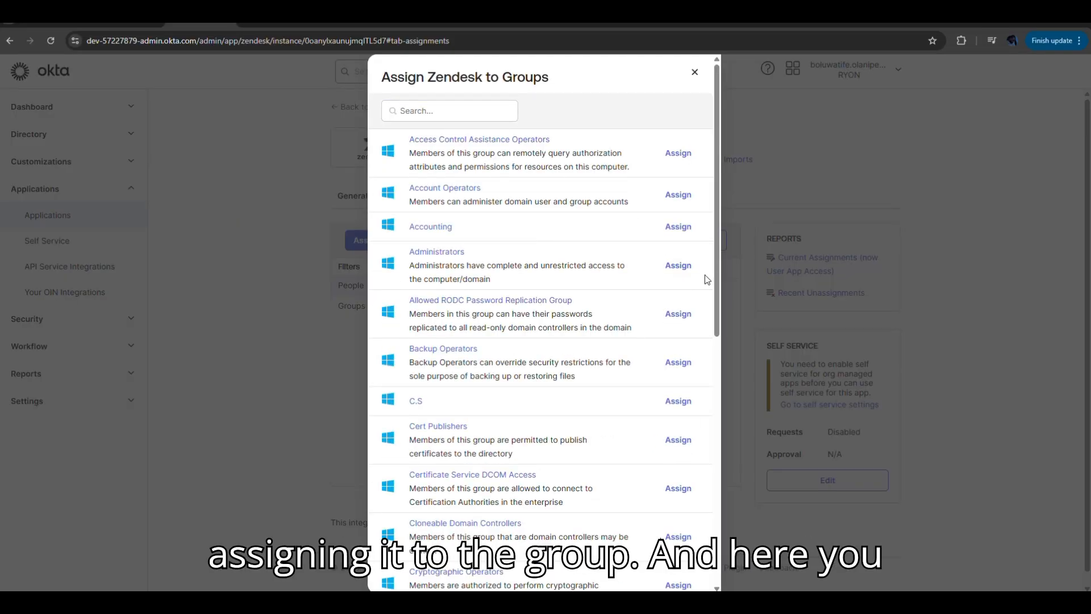
drag(717, 291, 731, 251)
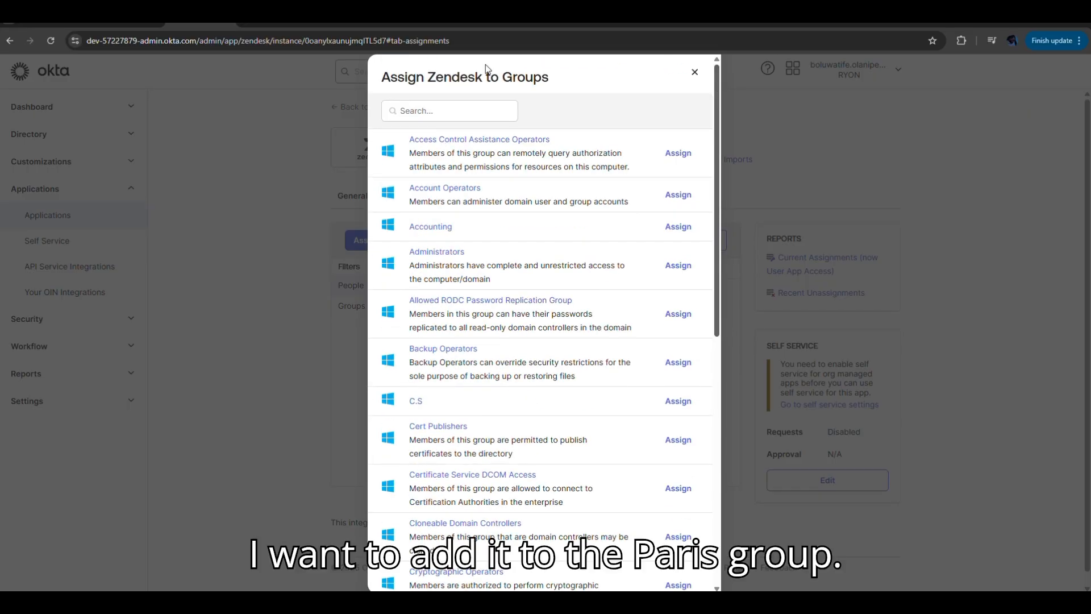
click(471, 110)
text(paris)
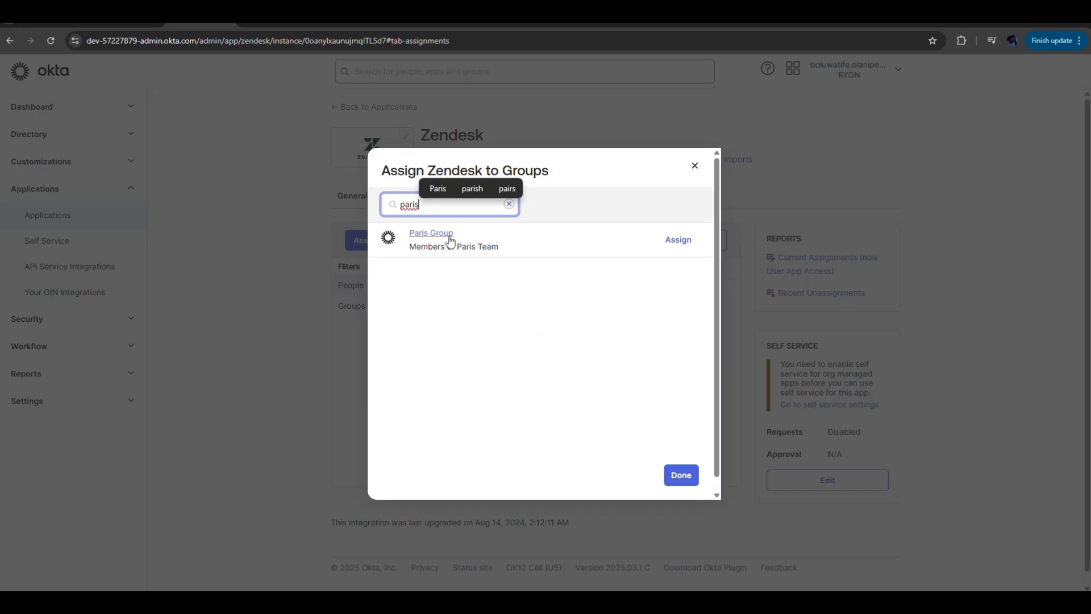
click(686, 241)
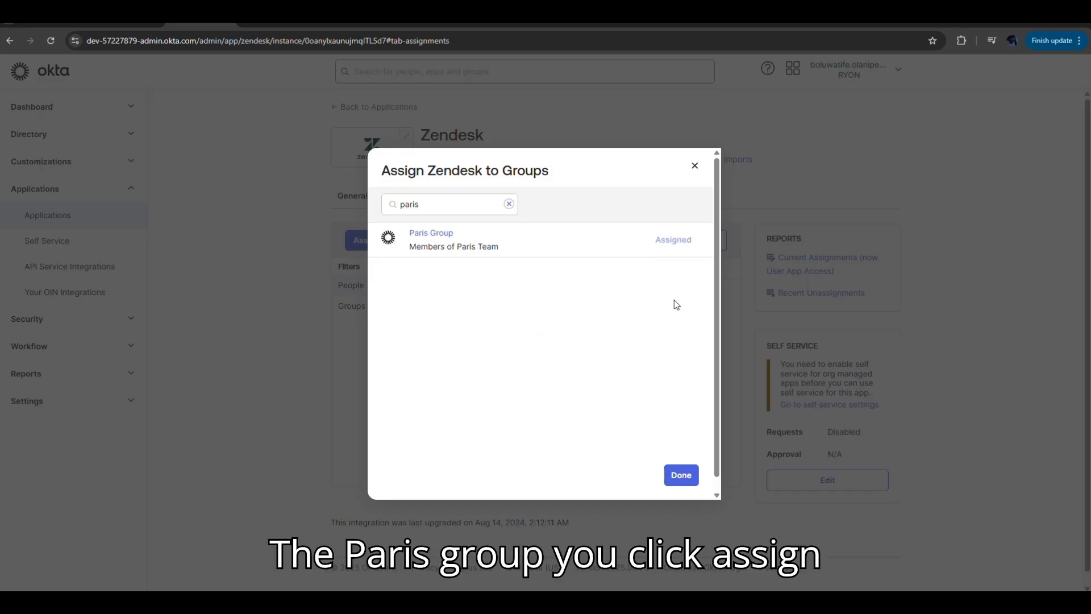
click(681, 475)
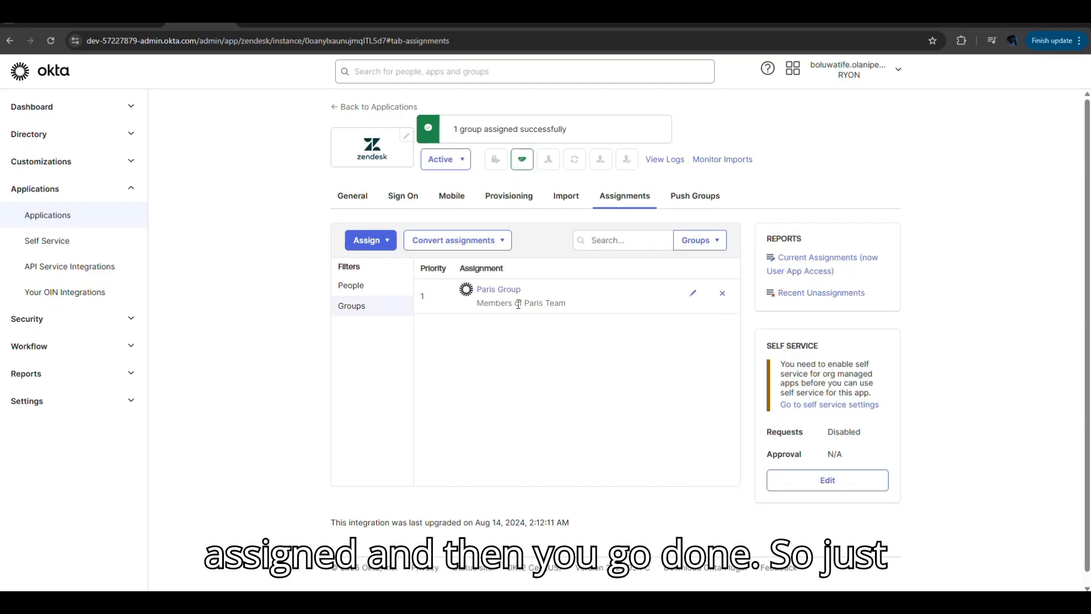